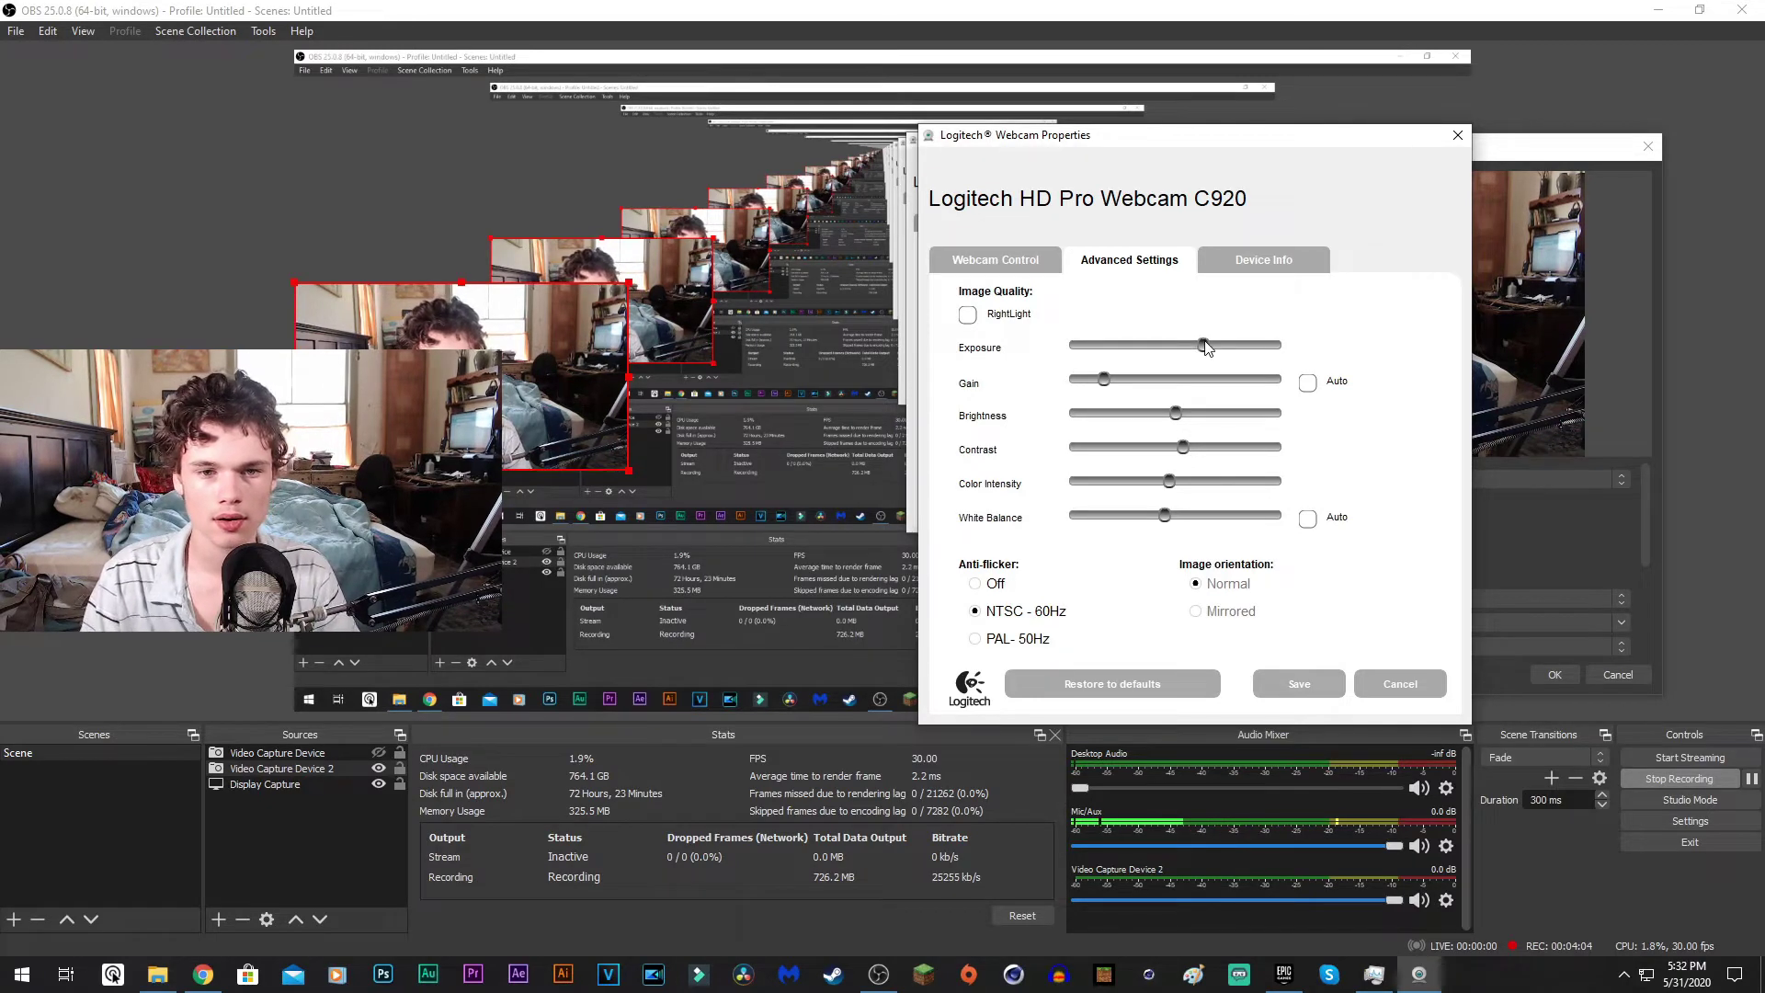
- Lower the C920's exposure to about a third of its range, raise the gain to maximum, and save
{"action": "left_click_drag", "start_coordinate": [1204, 346], "coordinate": [1247, 383]}
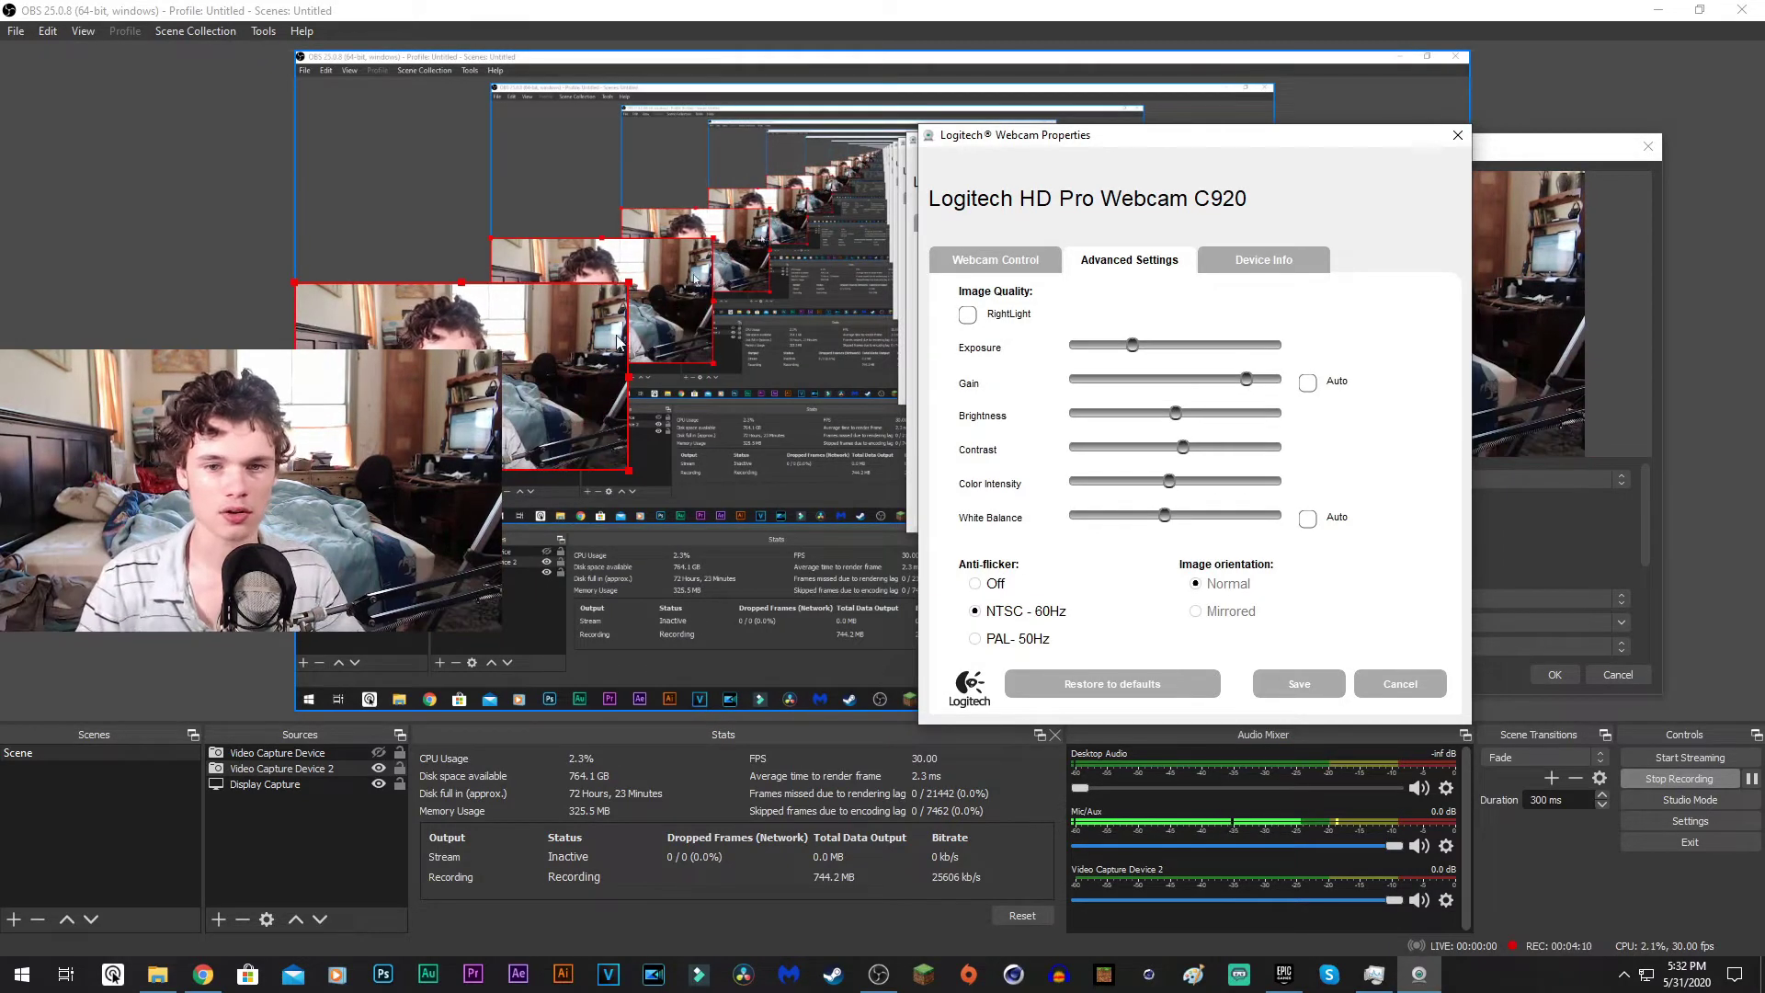
{"action": "left_click_drag", "start_coordinate": [1247, 383], "coordinate": [1310, 380]}
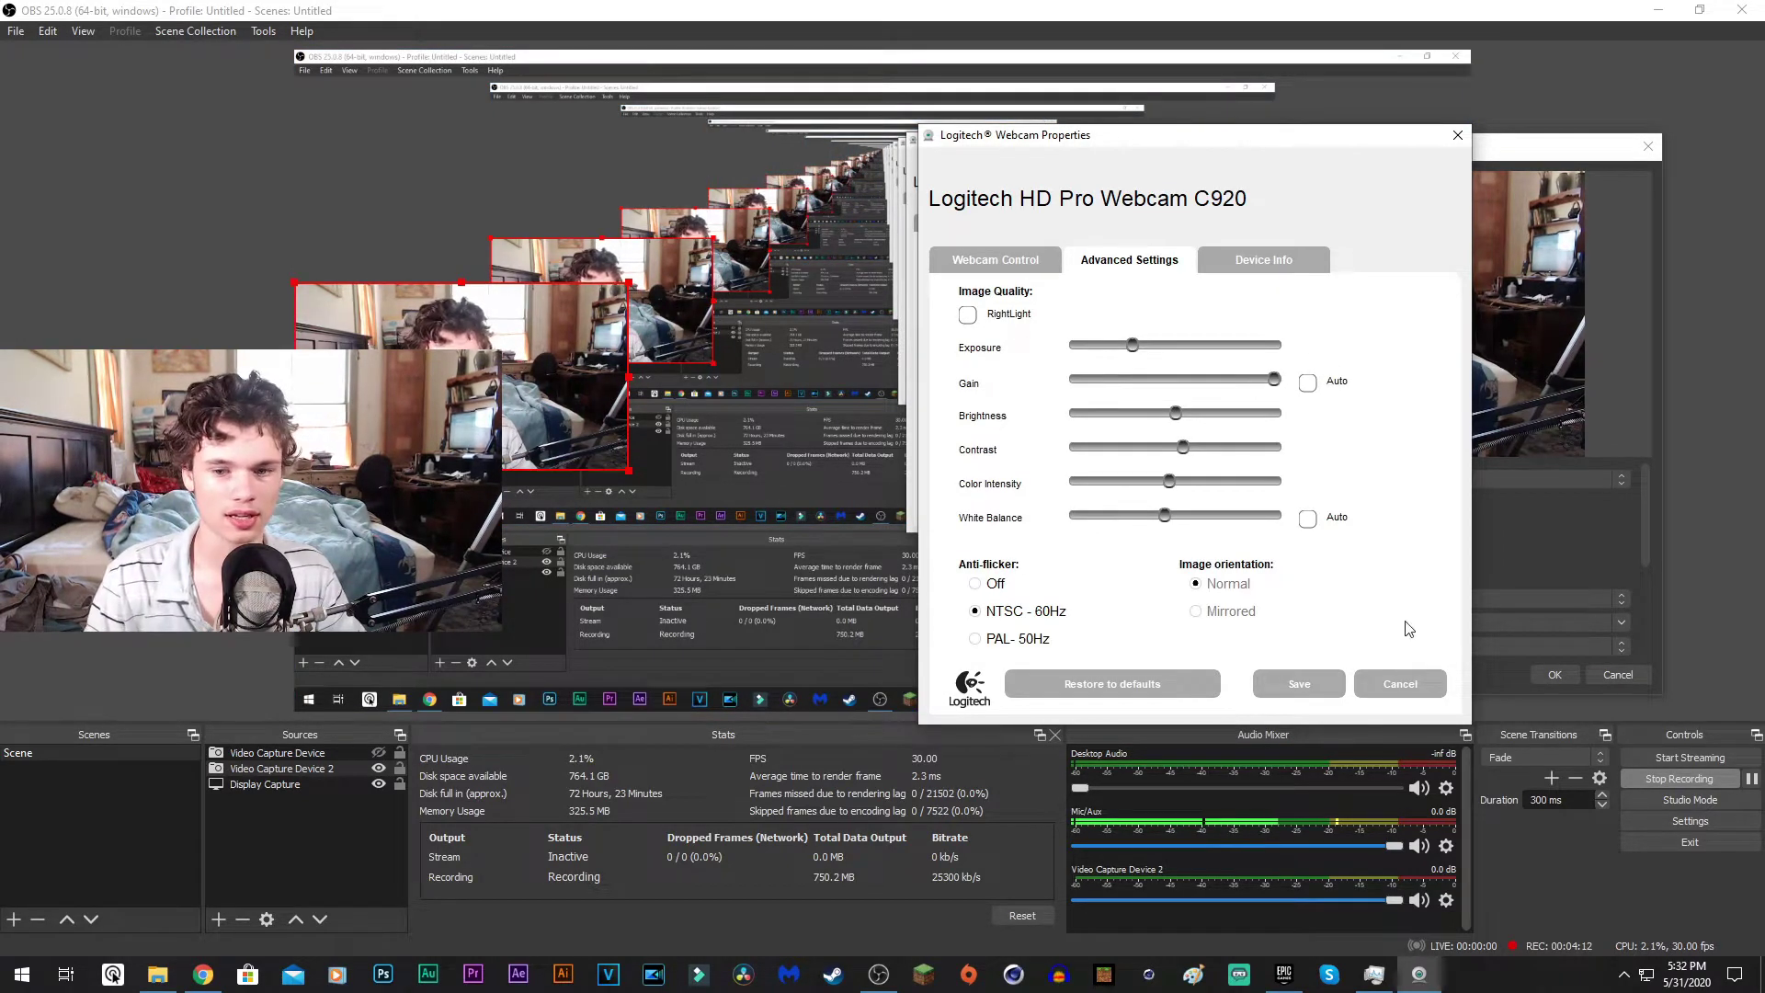
{"action": "left_click", "coordinate": [1316, 686]}
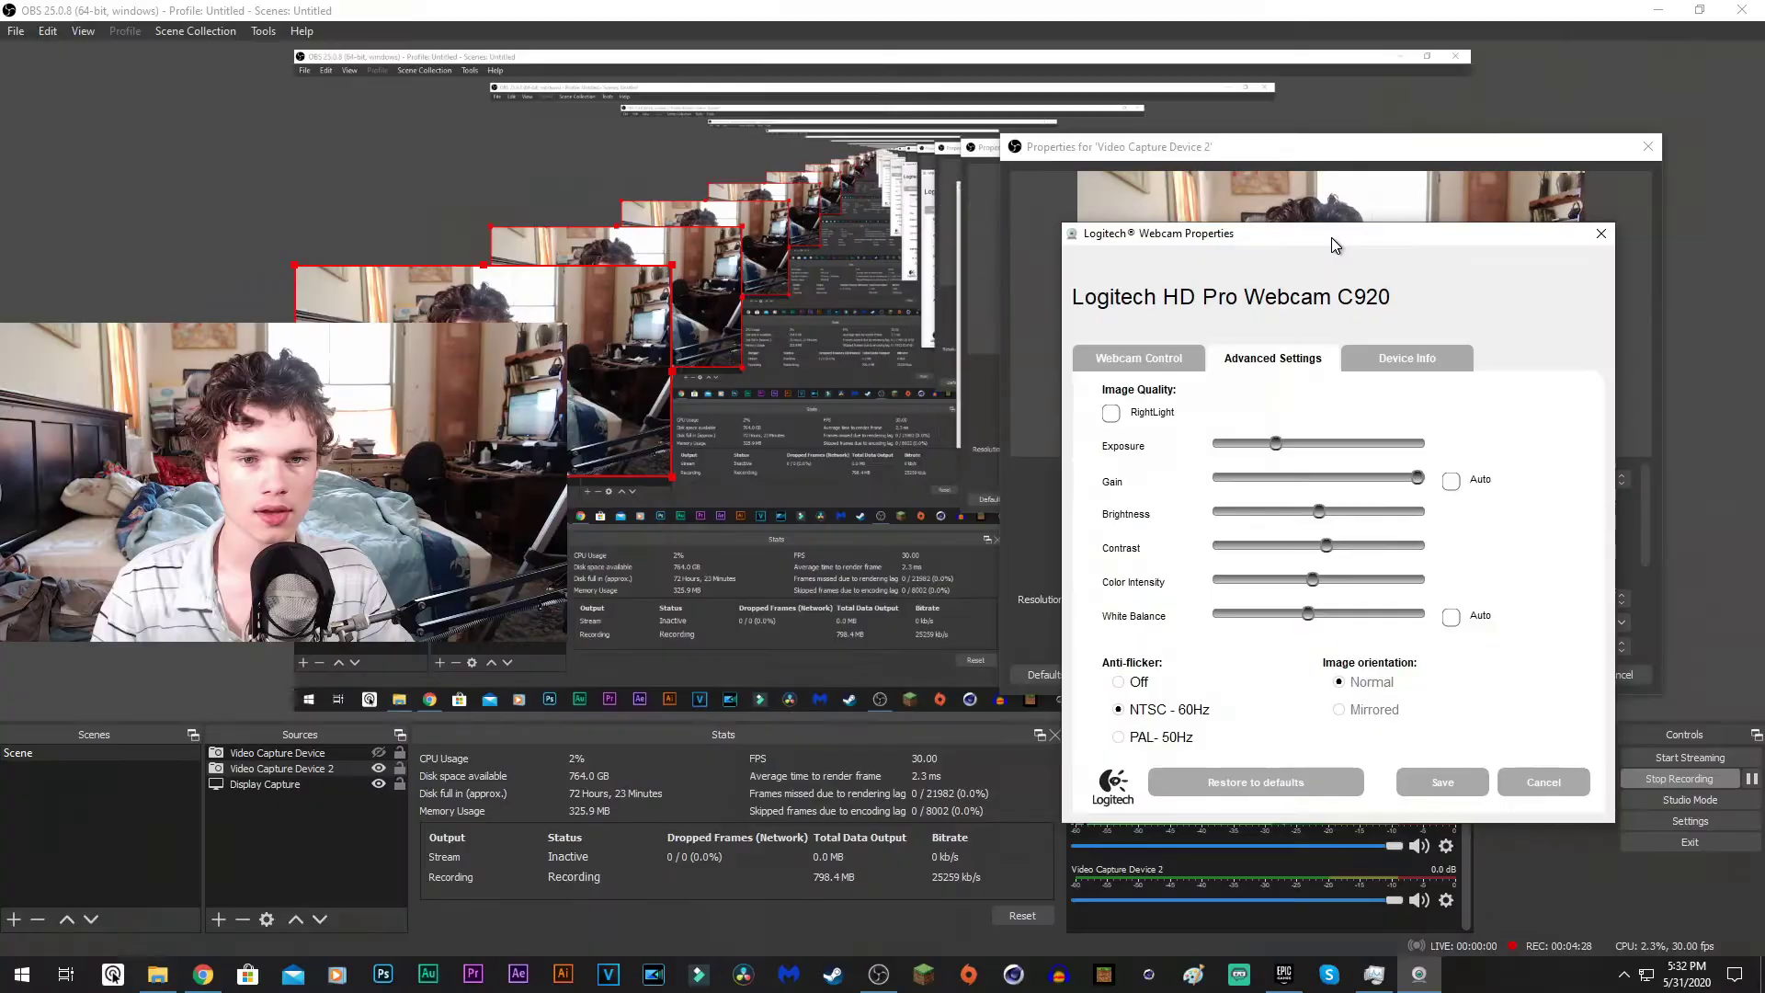
- Reduce the C920's gain to slightly below the middle of its range and save the webcam settings
{"action": "left_click_drag", "start_coordinate": [1331, 237], "coordinate": [1228, 184]}
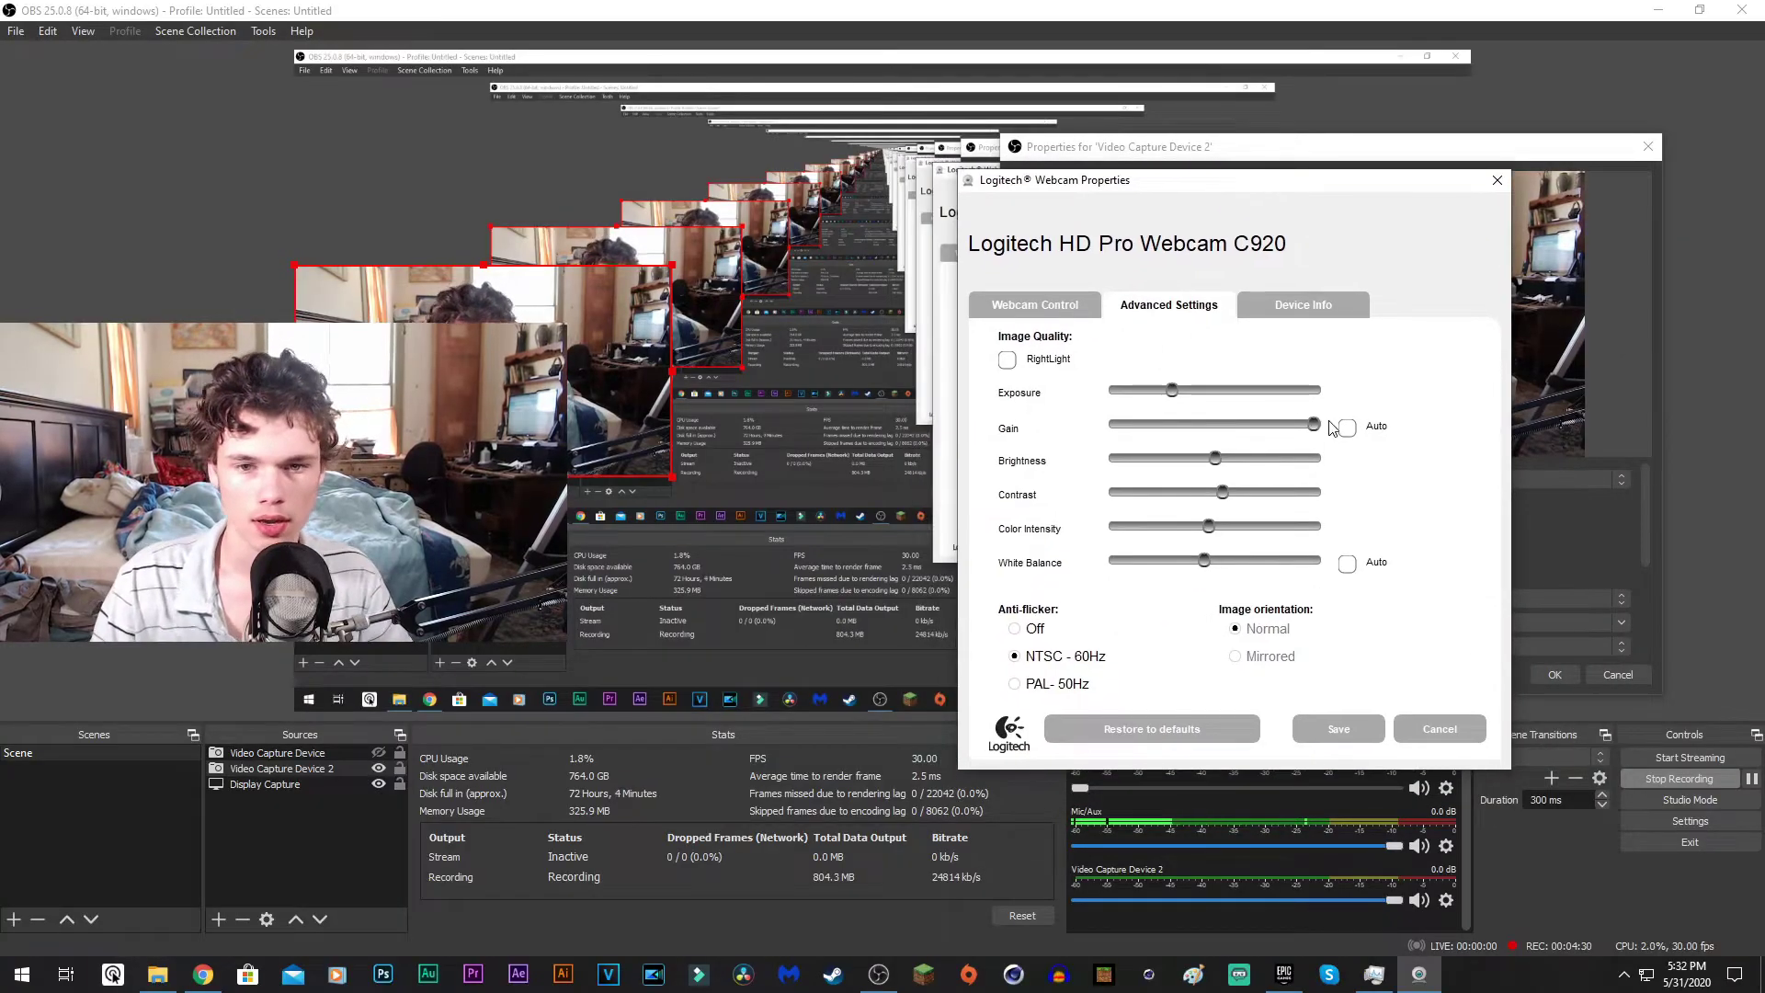
{"action": "left_click_drag", "start_coordinate": [1316, 425], "coordinate": [1200, 428]}
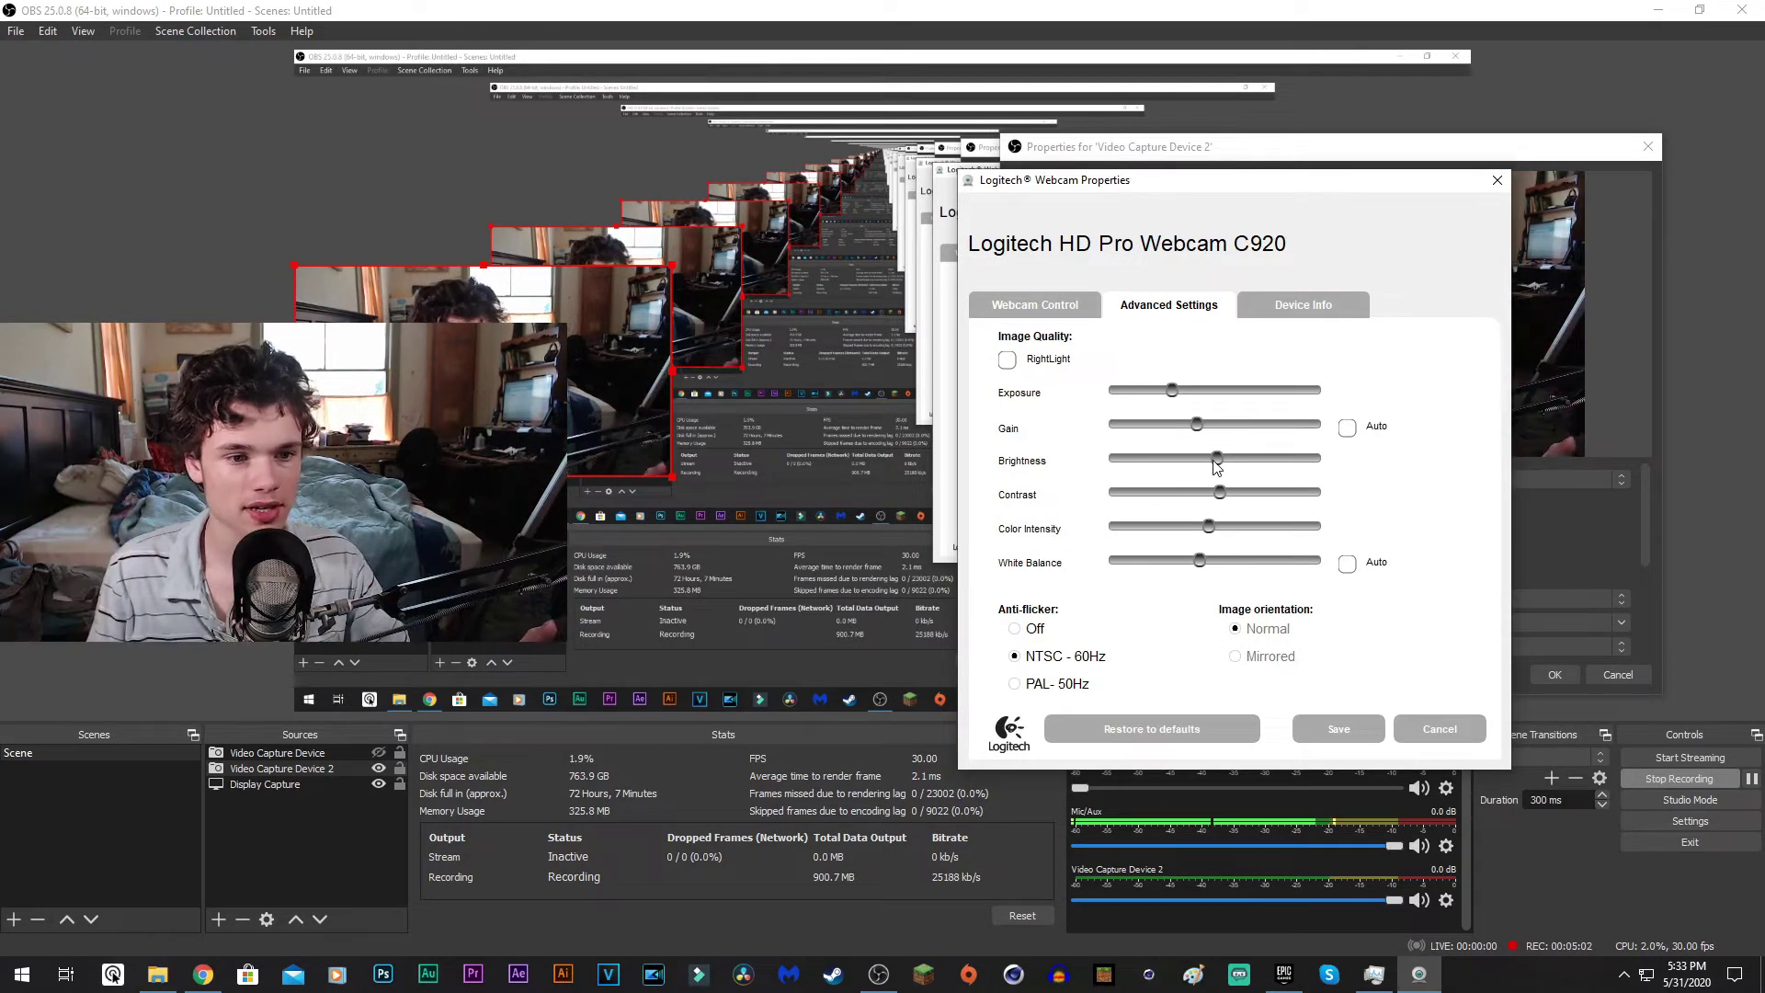
{"action": "left_click", "coordinate": [1339, 729]}
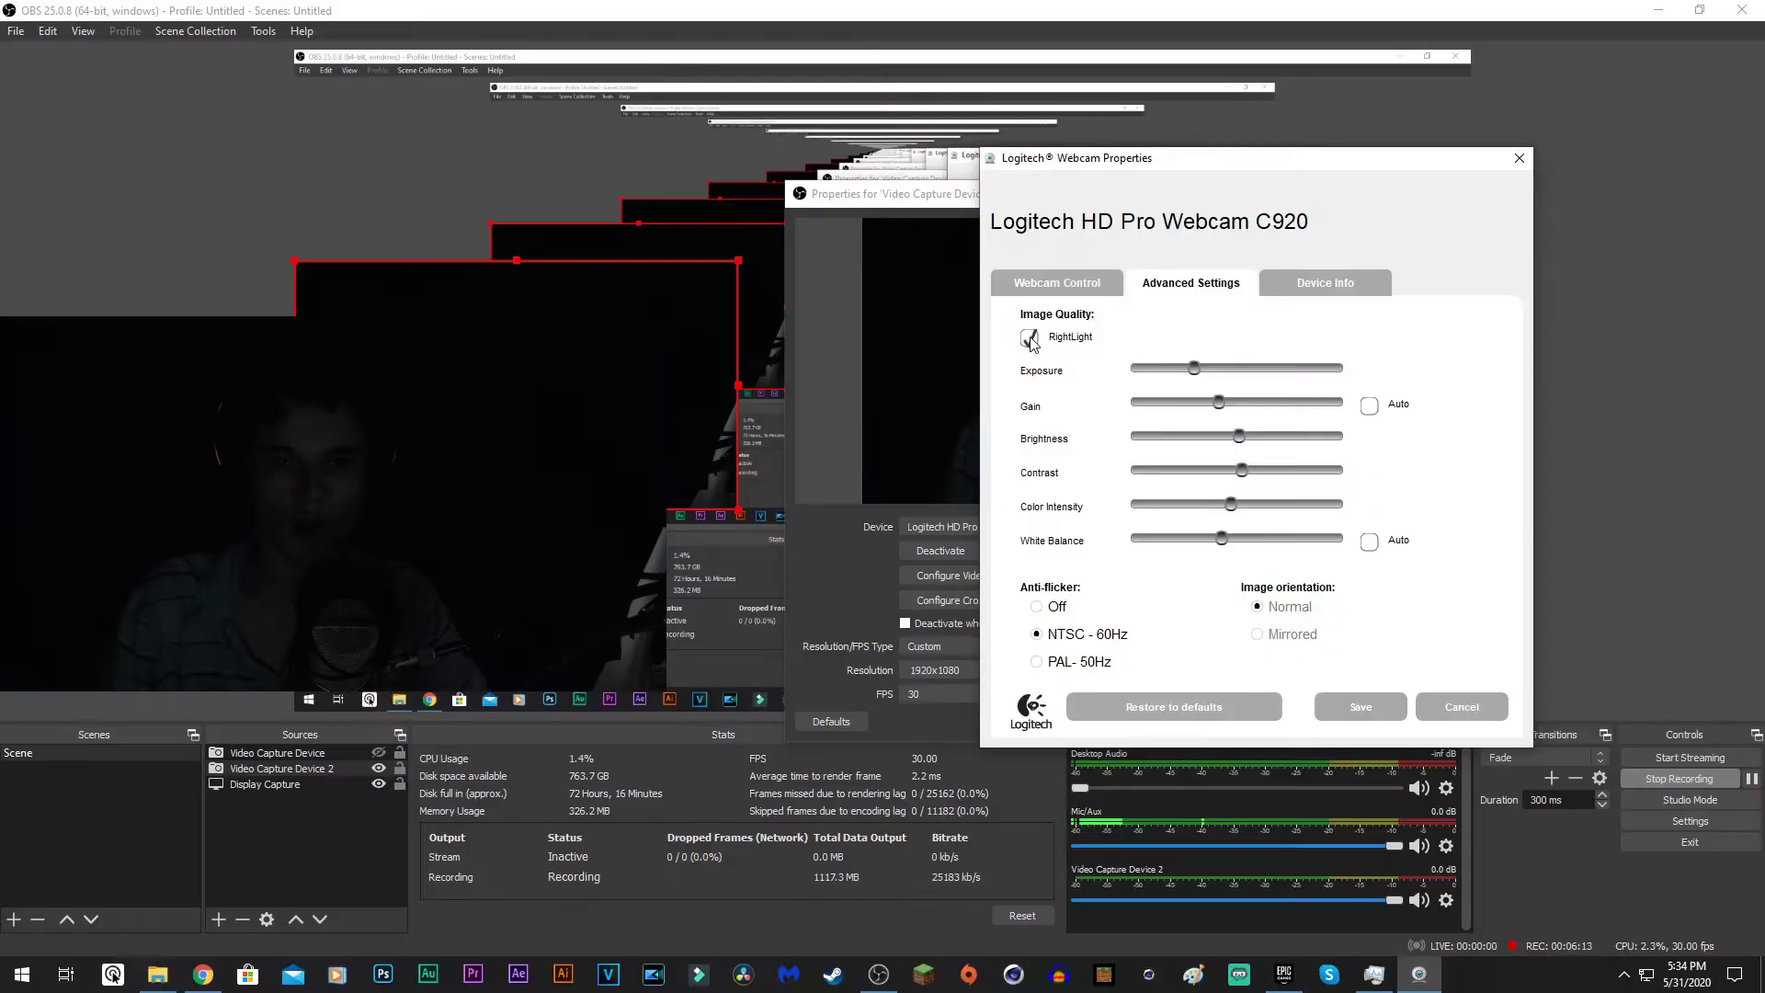
- Restore the C920's advanced settings to defaults with automatic gain and white balance, and return the contrast to the middle of its range
{"action": "left_click", "coordinate": [1368, 407]}
{"action": "left_click", "coordinate": [1370, 543]}
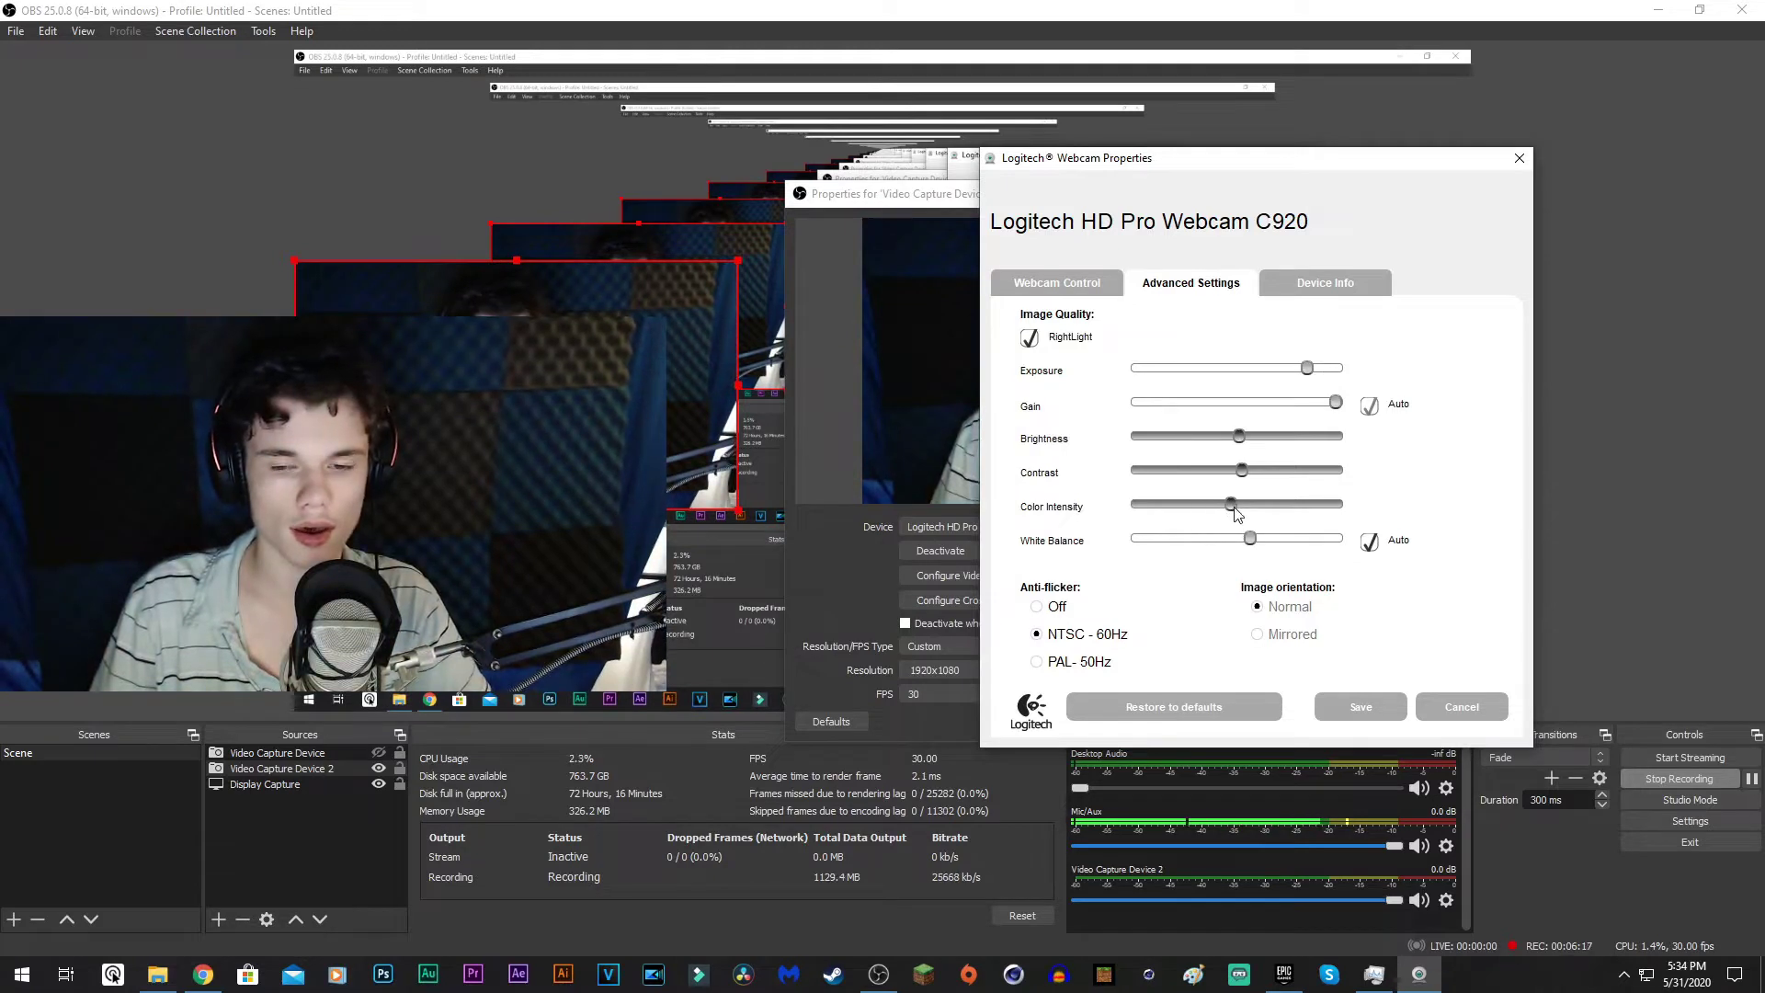
{"action": "left_click", "coordinate": [1199, 708]}
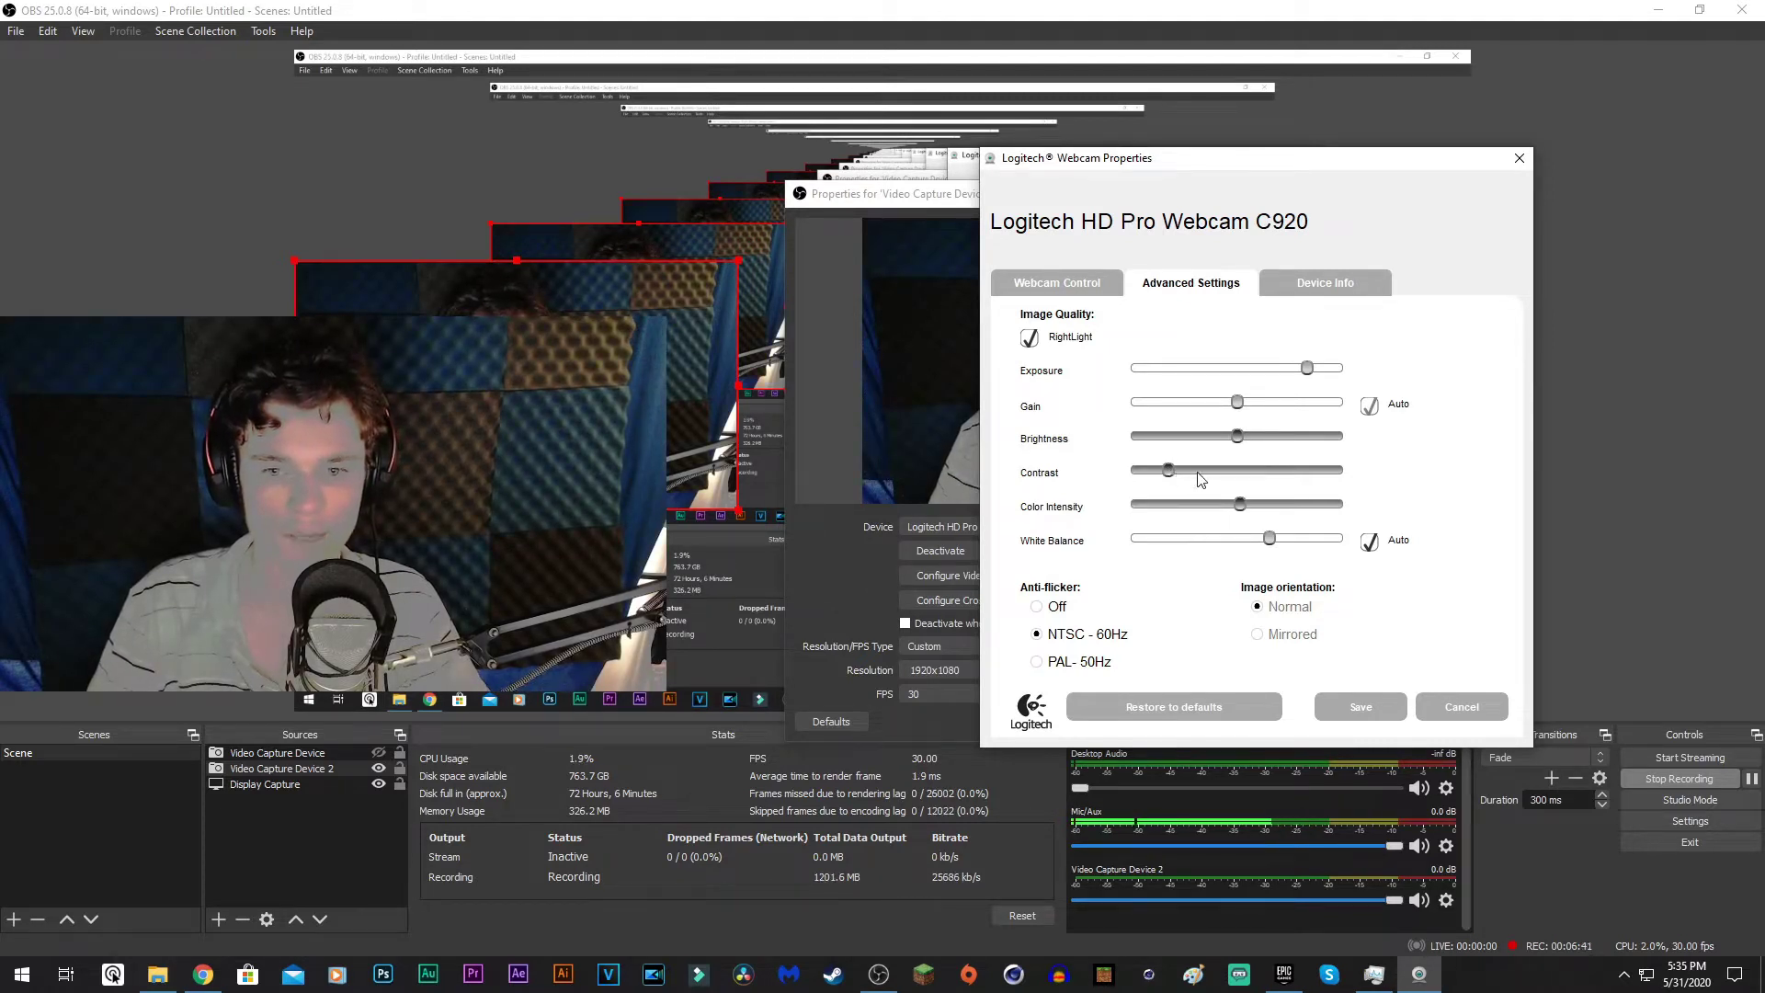
{"action": "left_click_drag", "start_coordinate": [1199, 478], "coordinate": [1240, 481]}
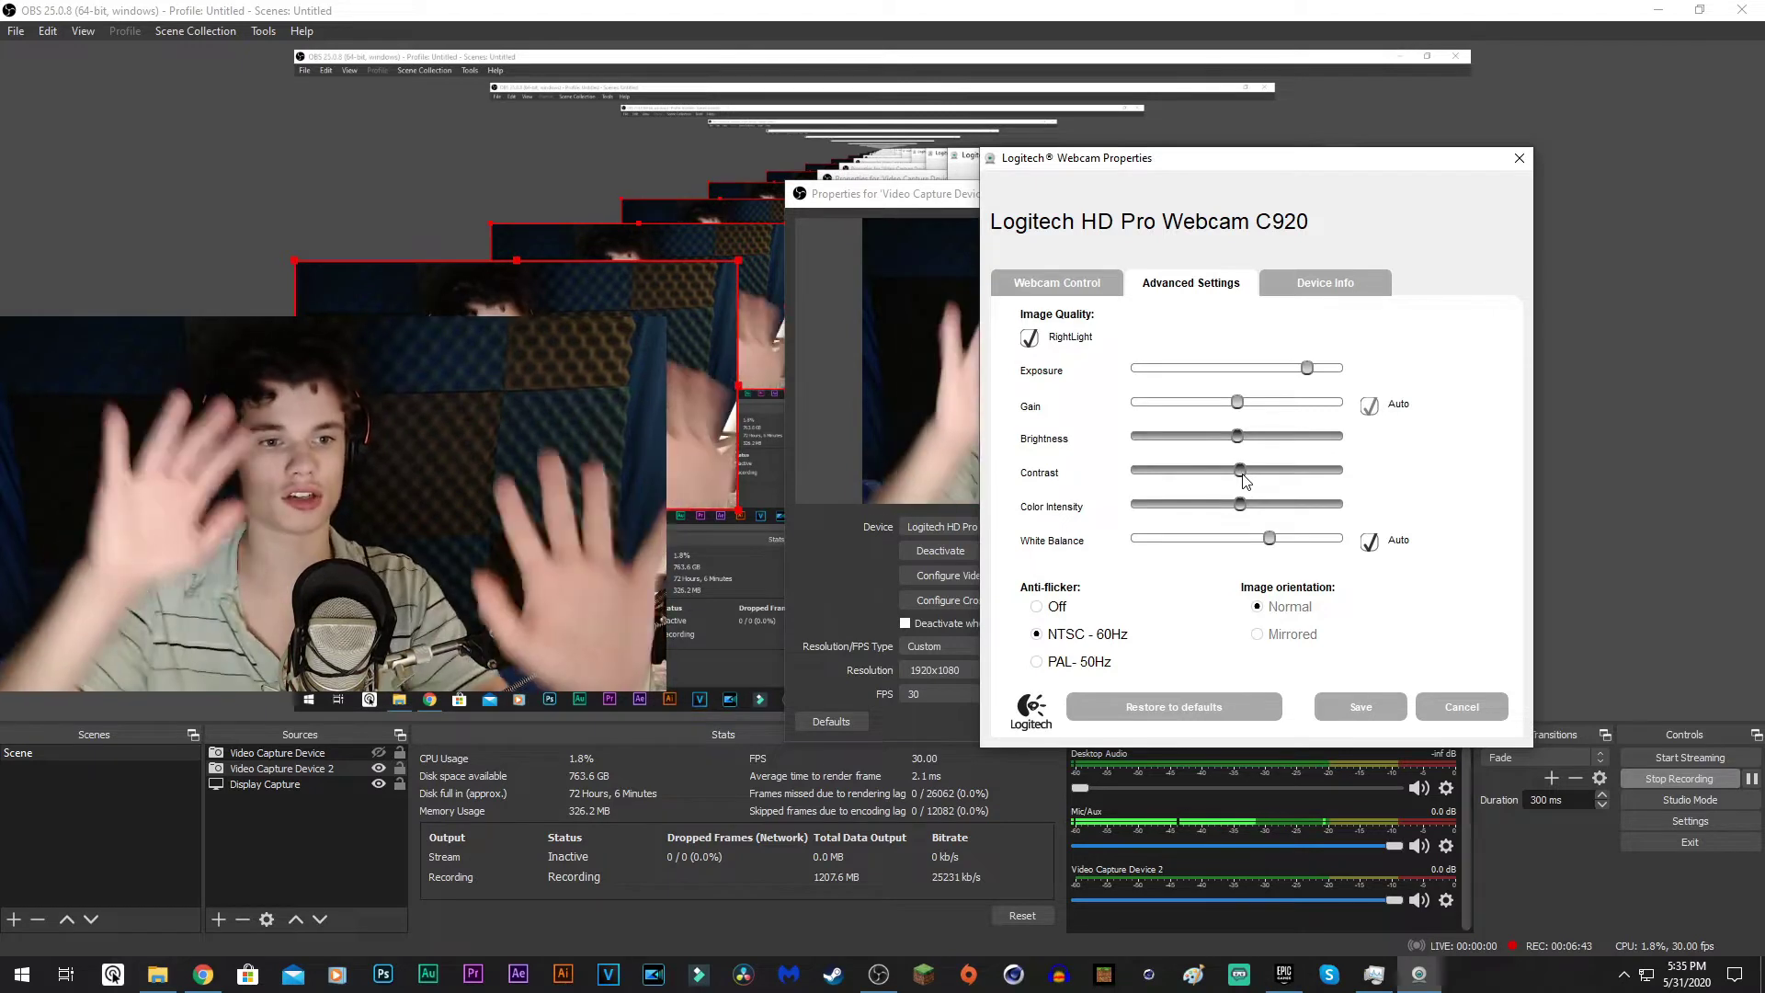
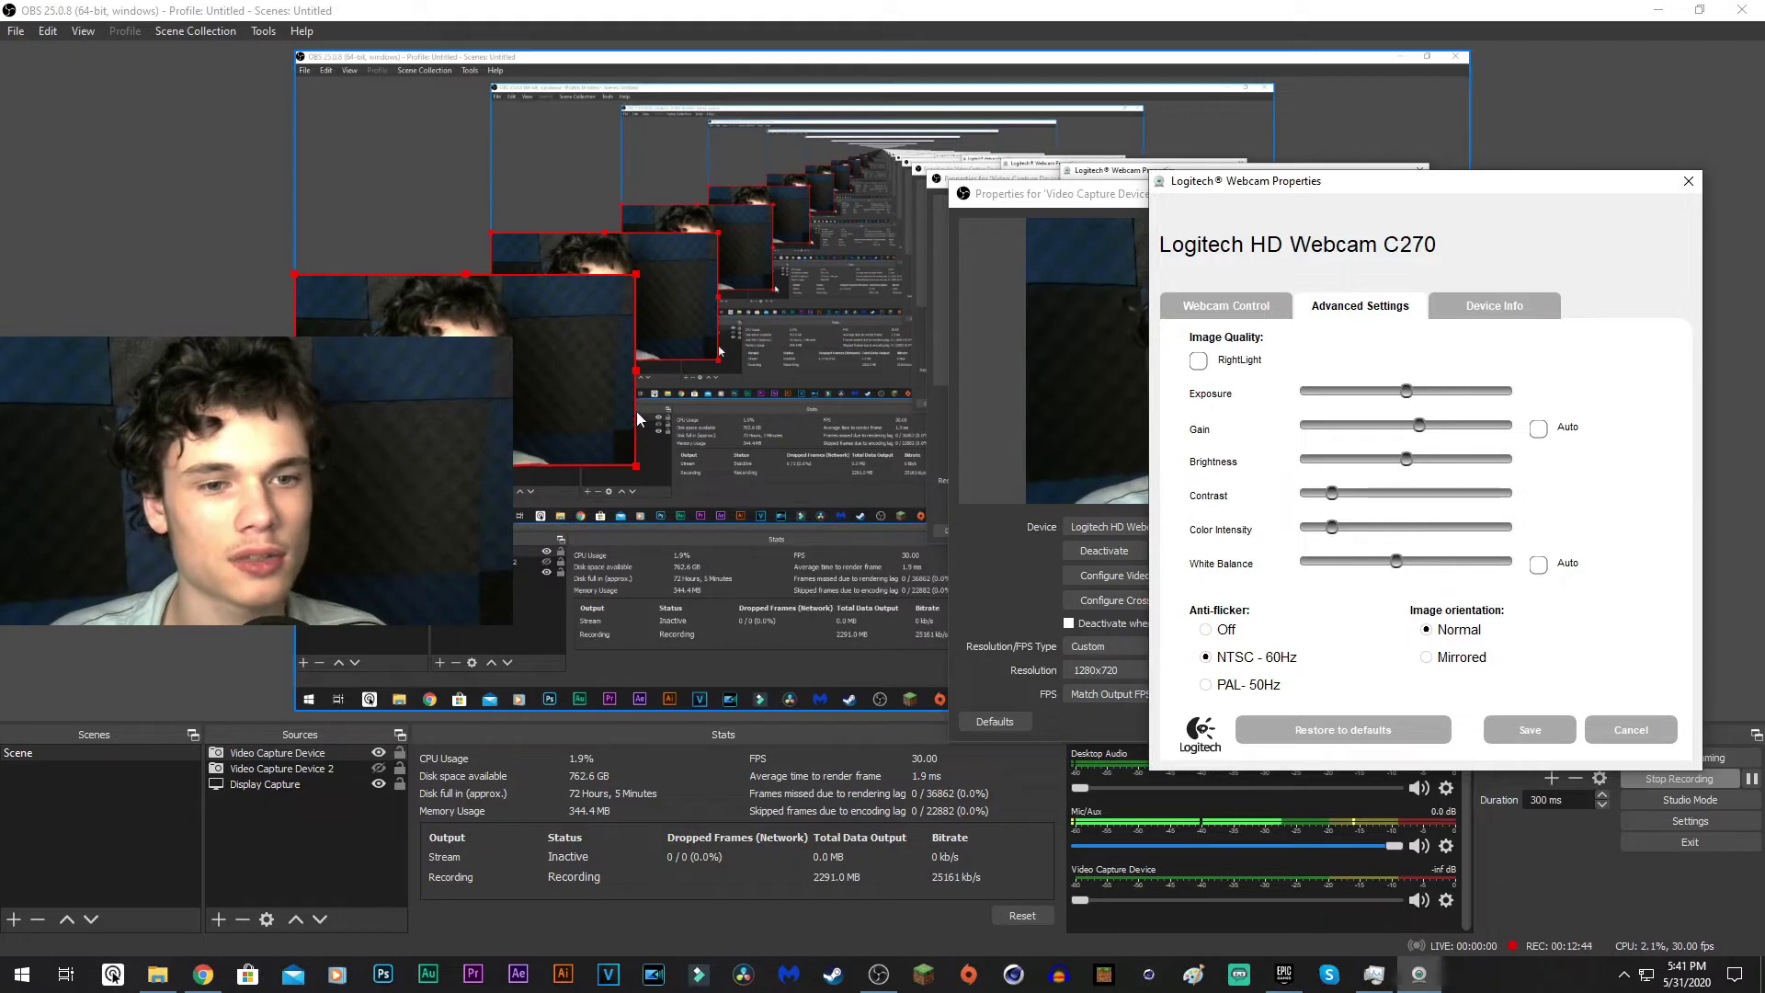
- Enlarge the C270 webcam image in the scene, and save its advanced settings restored to defaults
{"action": "left_click_drag", "start_coordinate": [636, 269], "coordinate": [1034, 51]}
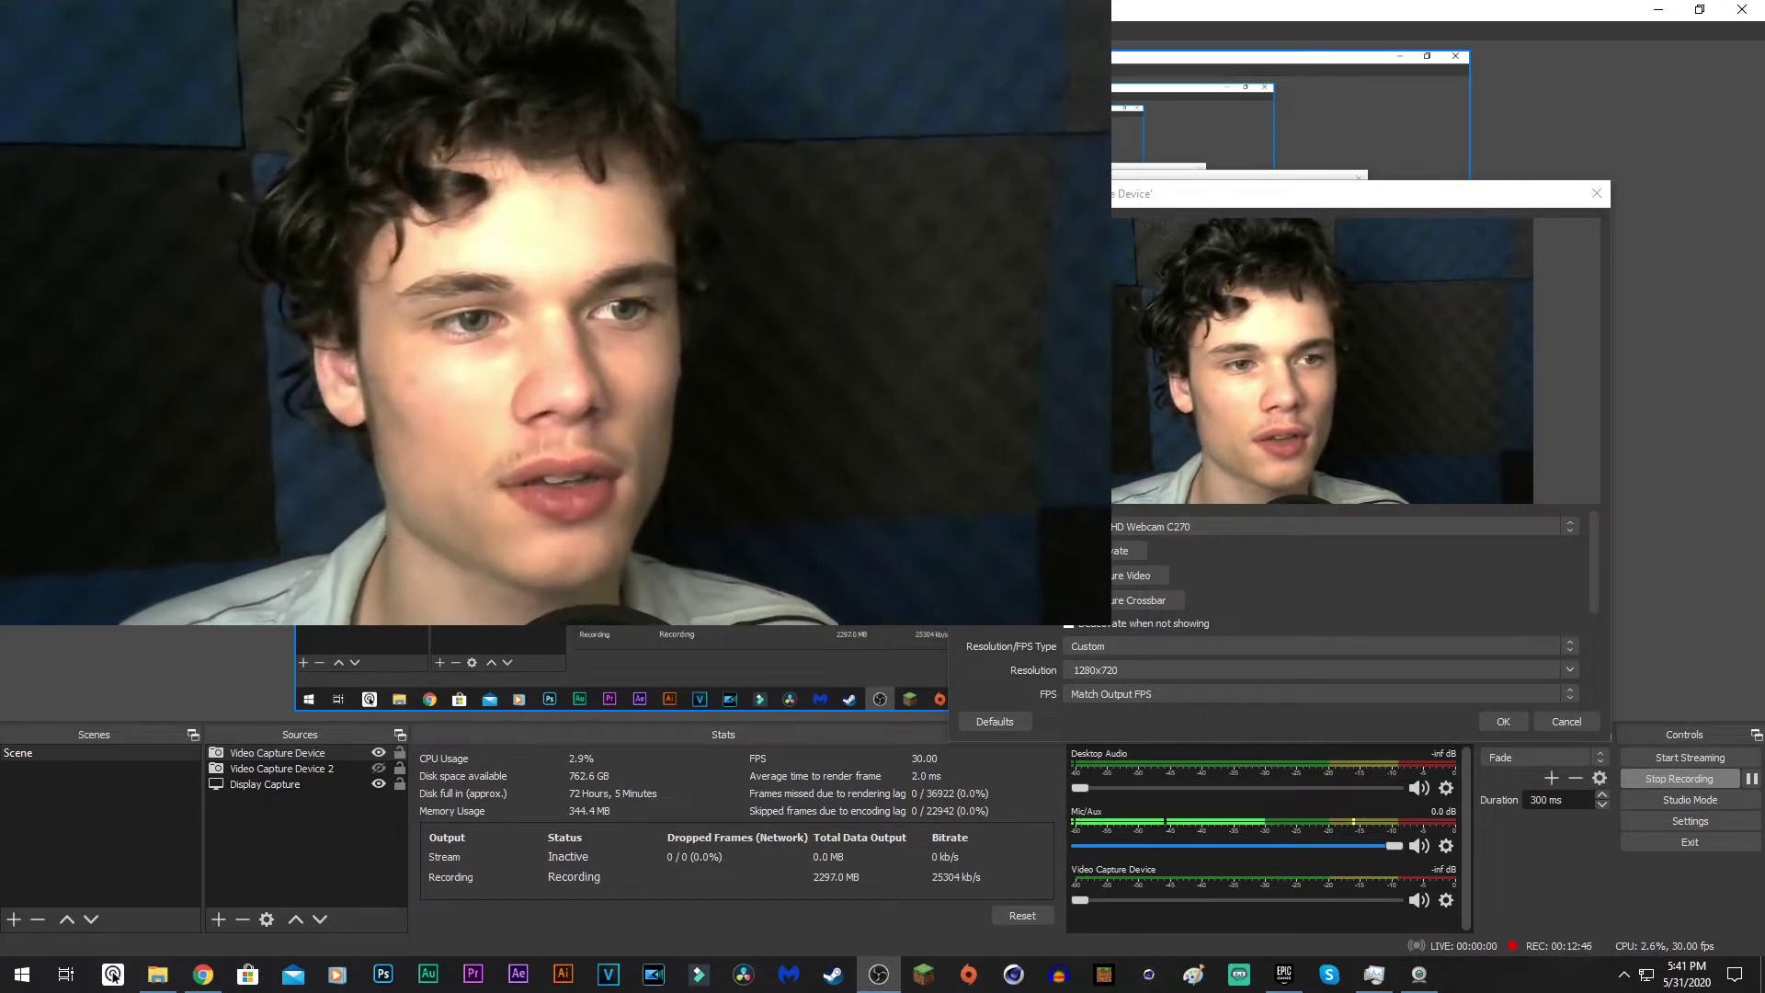
{"action": "left_click", "coordinate": [1138, 576]}
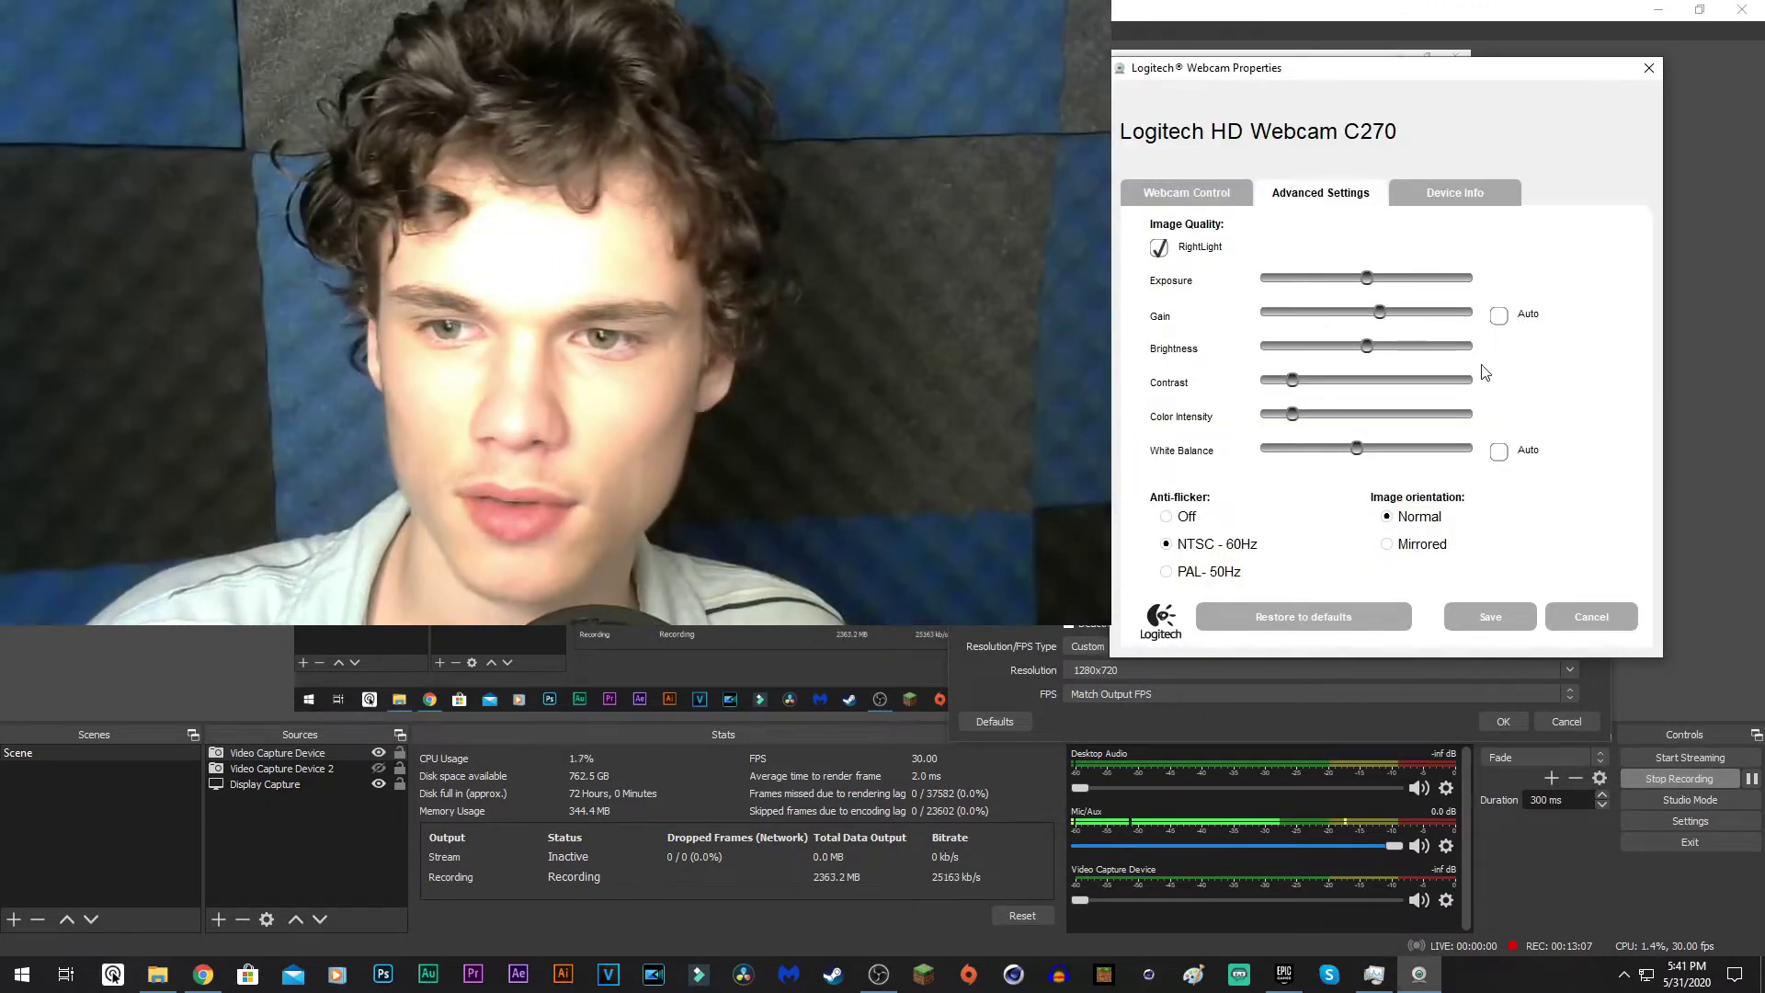
{"action": "left_click", "coordinate": [1326, 617]}
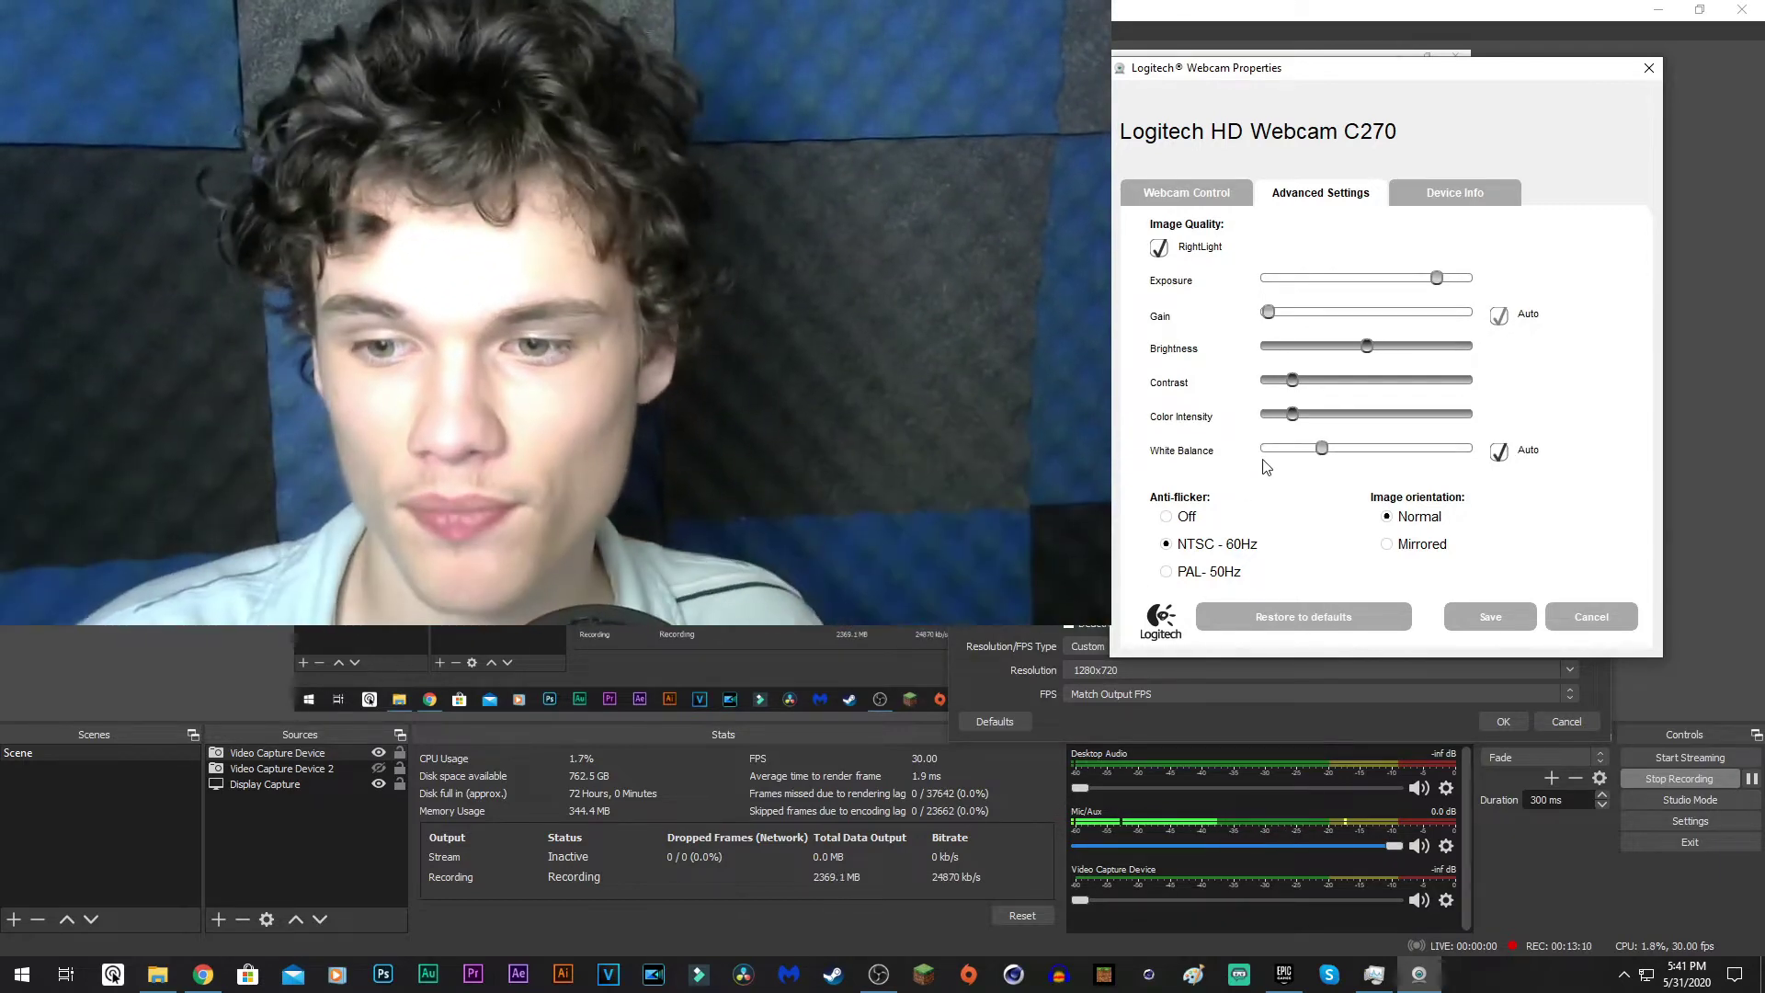
{"action": "left_click", "coordinate": [1498, 615]}
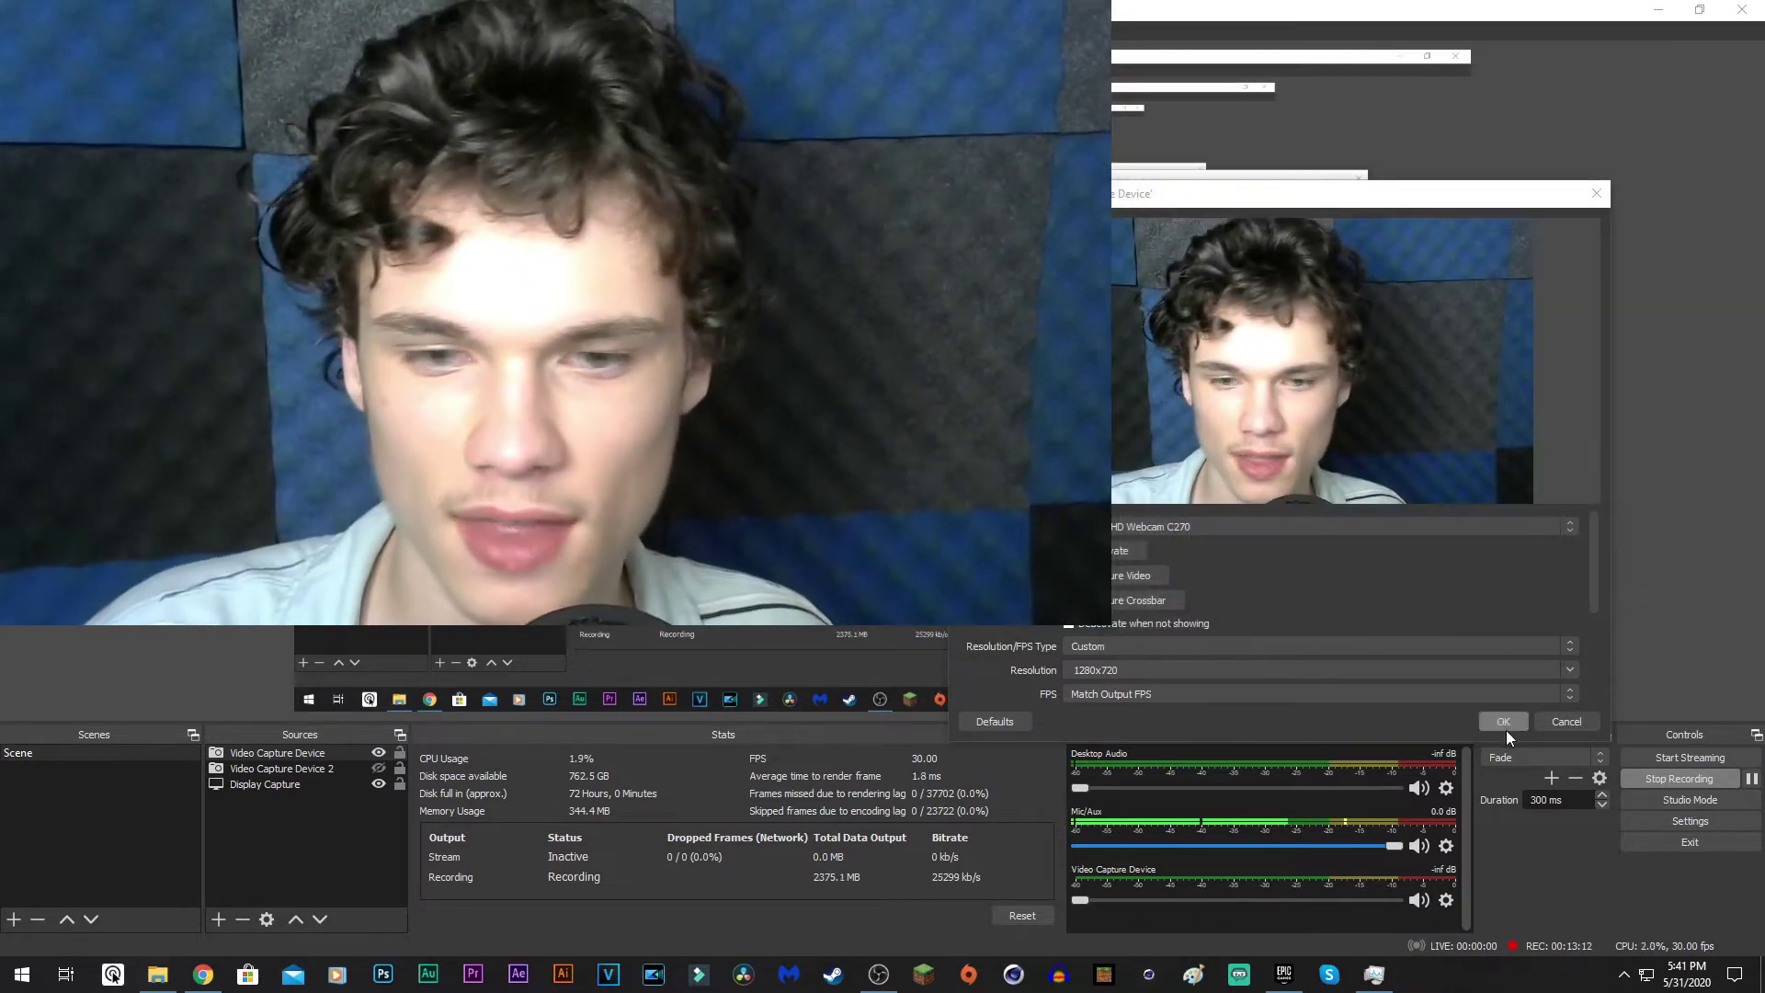
{"action": "left_click", "coordinate": [1505, 723]}
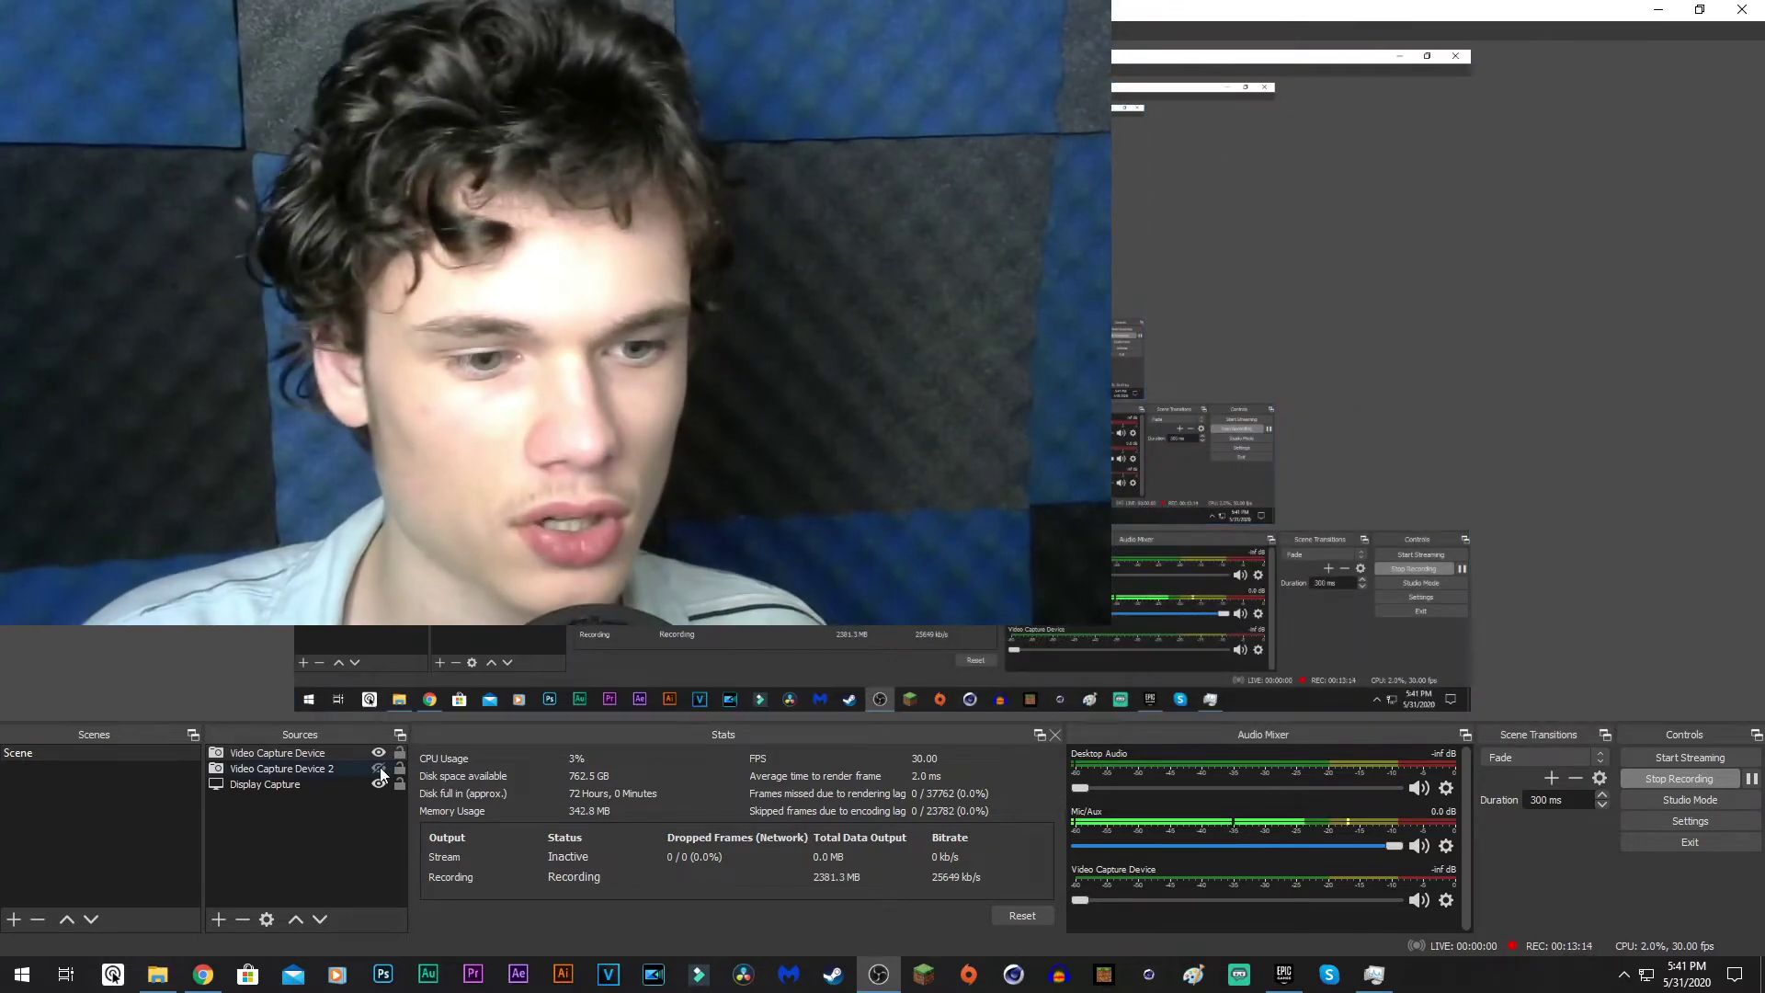
- Hide the Video Capture Device source and deactivate the C920 in the properties of Video Capture Device 2
{"action": "left_click", "coordinate": [379, 753]}
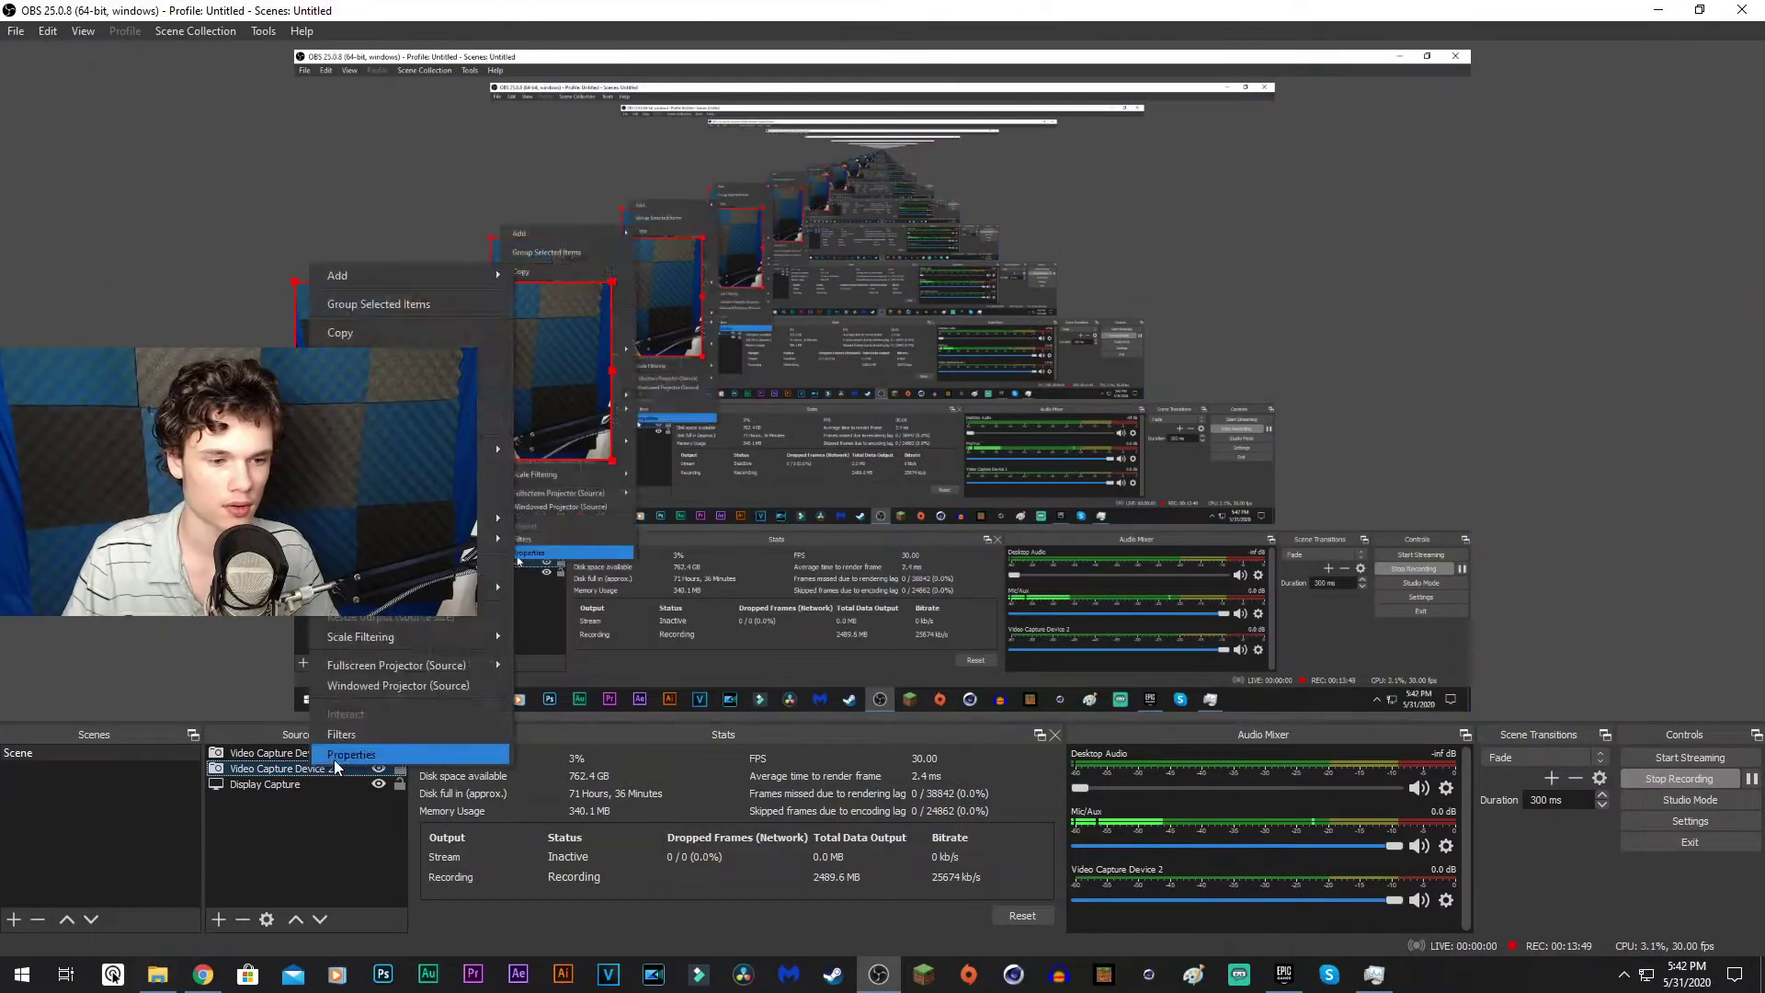
{"action": "left_click", "coordinate": [350, 747]}
{"action": "left_click_drag", "start_coordinate": [869, 199], "coordinate": [1039, 167]}
{"action": "scroll", "coordinate": [997, 544], "scroll_direction": "down", "scroll_amount": 1}
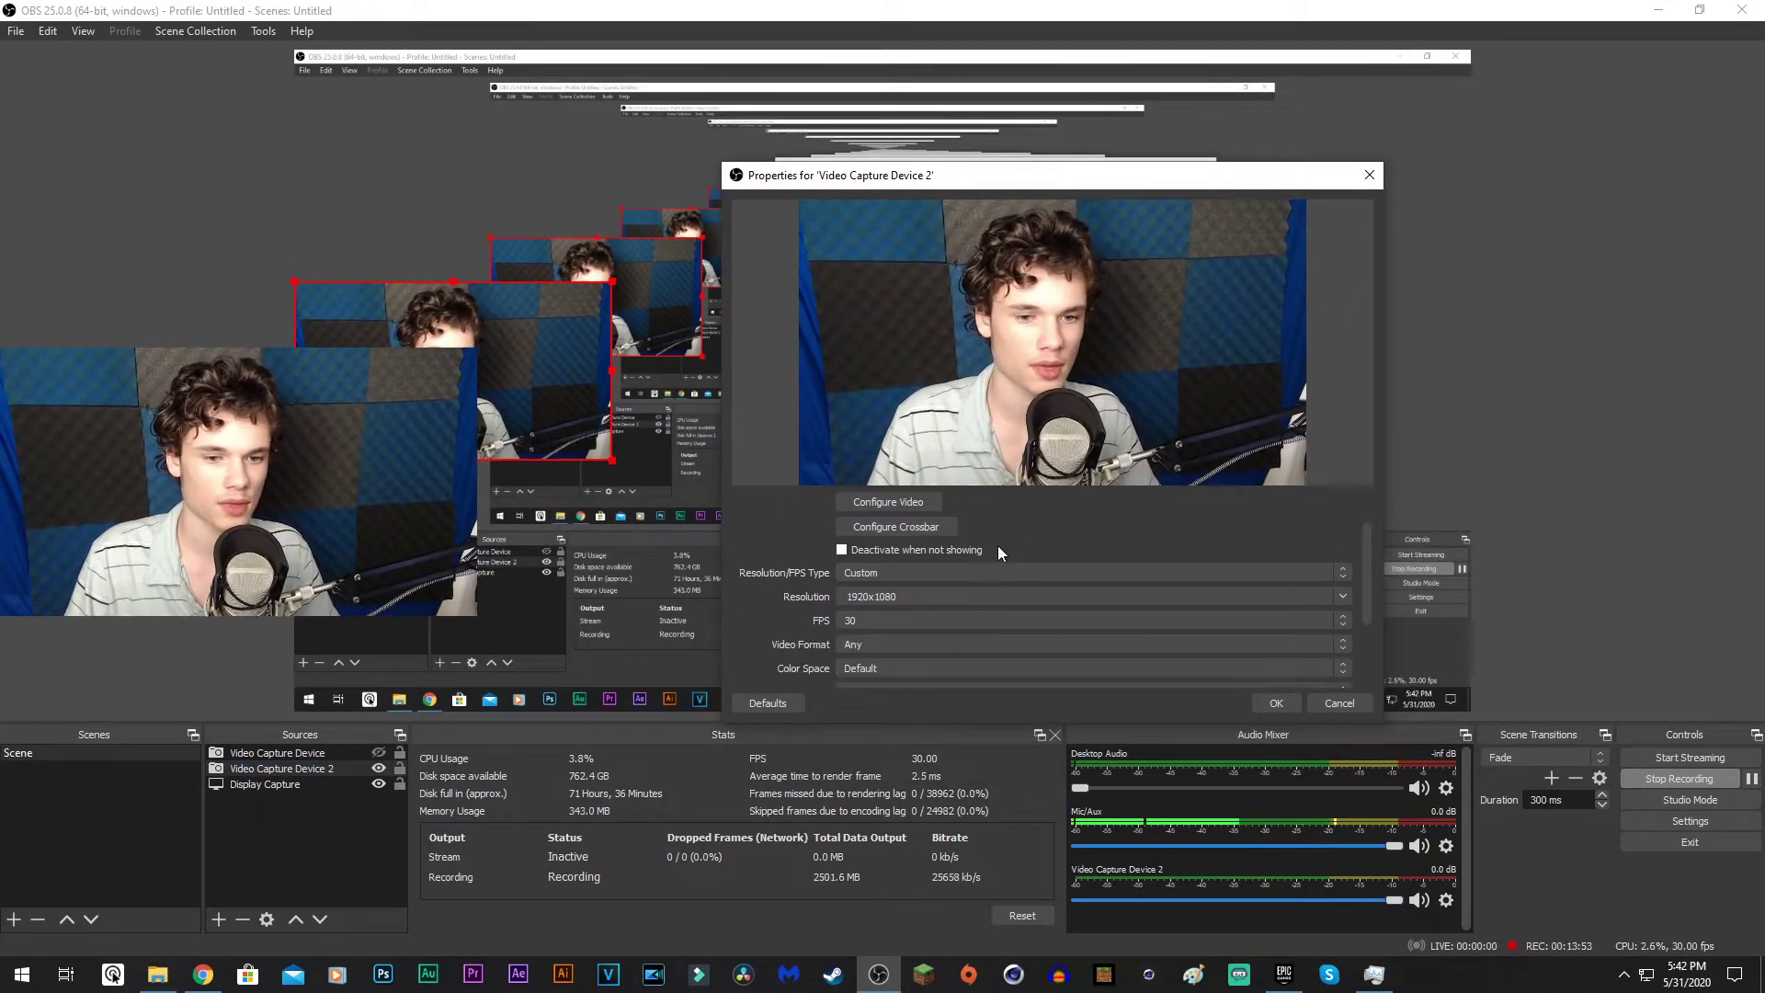
{"action": "scroll", "coordinate": [996, 544], "scroll_direction": "up", "scroll_amount": 1}
{"action": "left_click", "coordinate": [881, 531]}
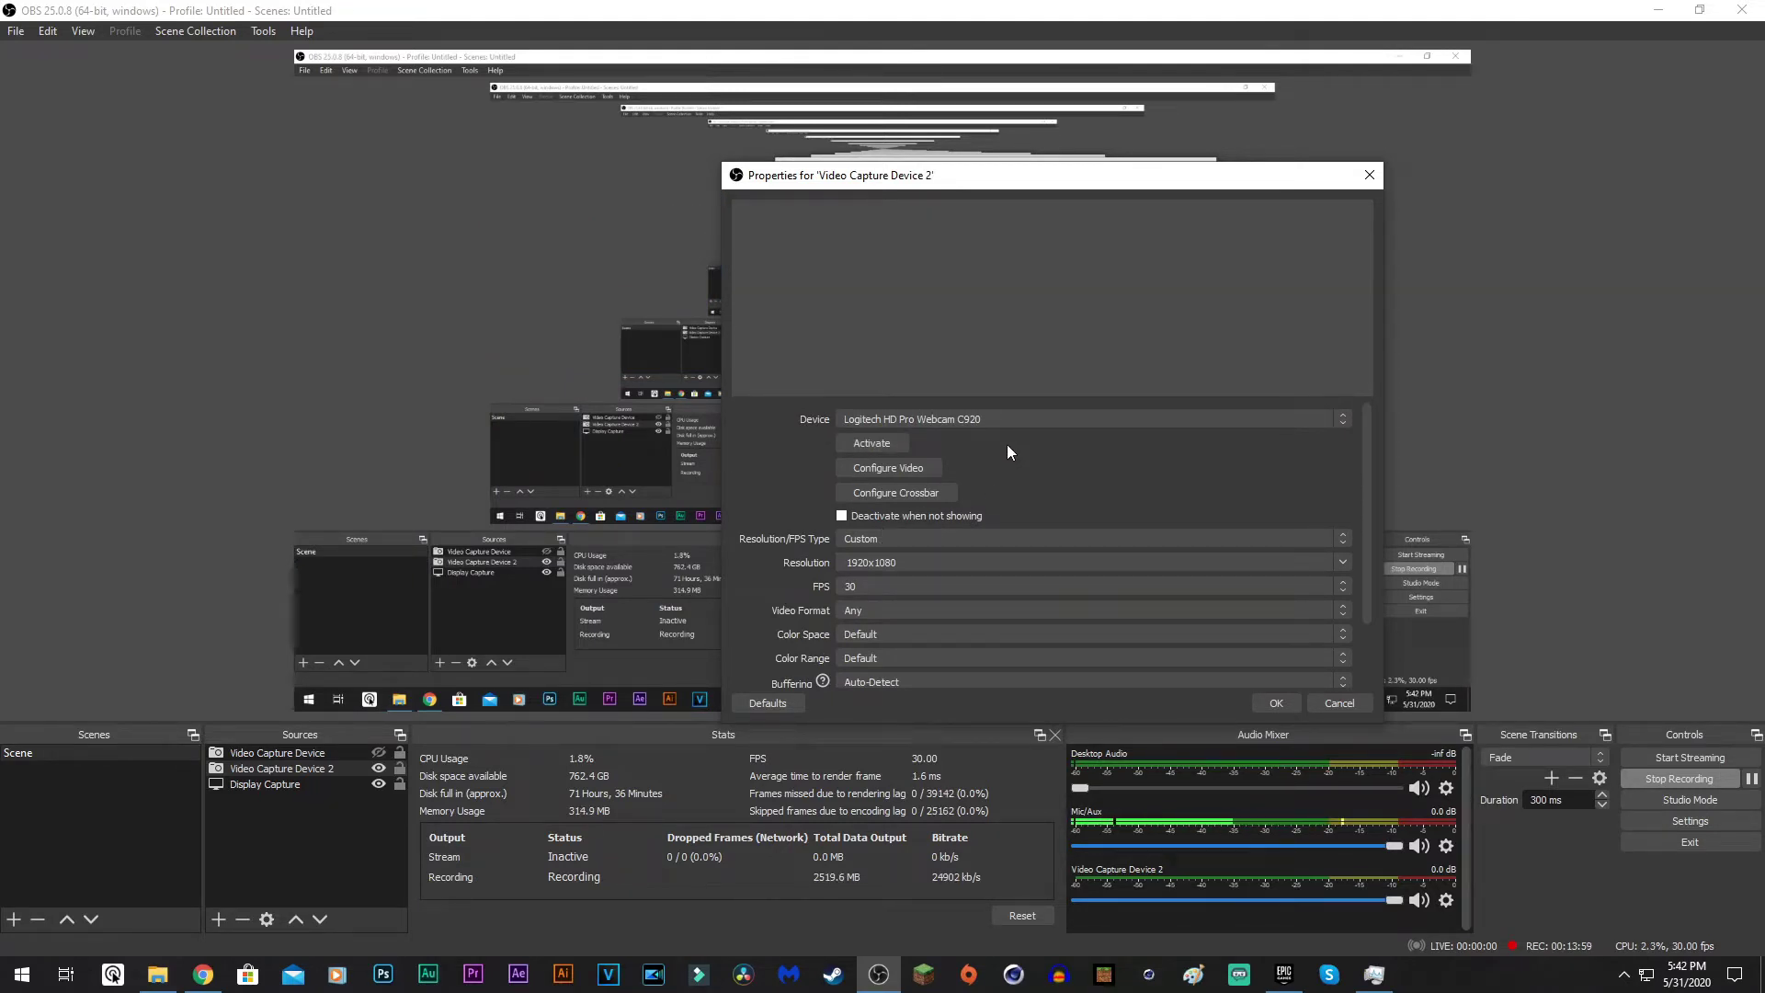
- Set the Resolution/FPS Type of Video Capture Device 2 to Device Default and reactivate the camera
{"action": "scroll", "coordinate": [1006, 449], "scroll_direction": "down", "scroll_amount": 1}
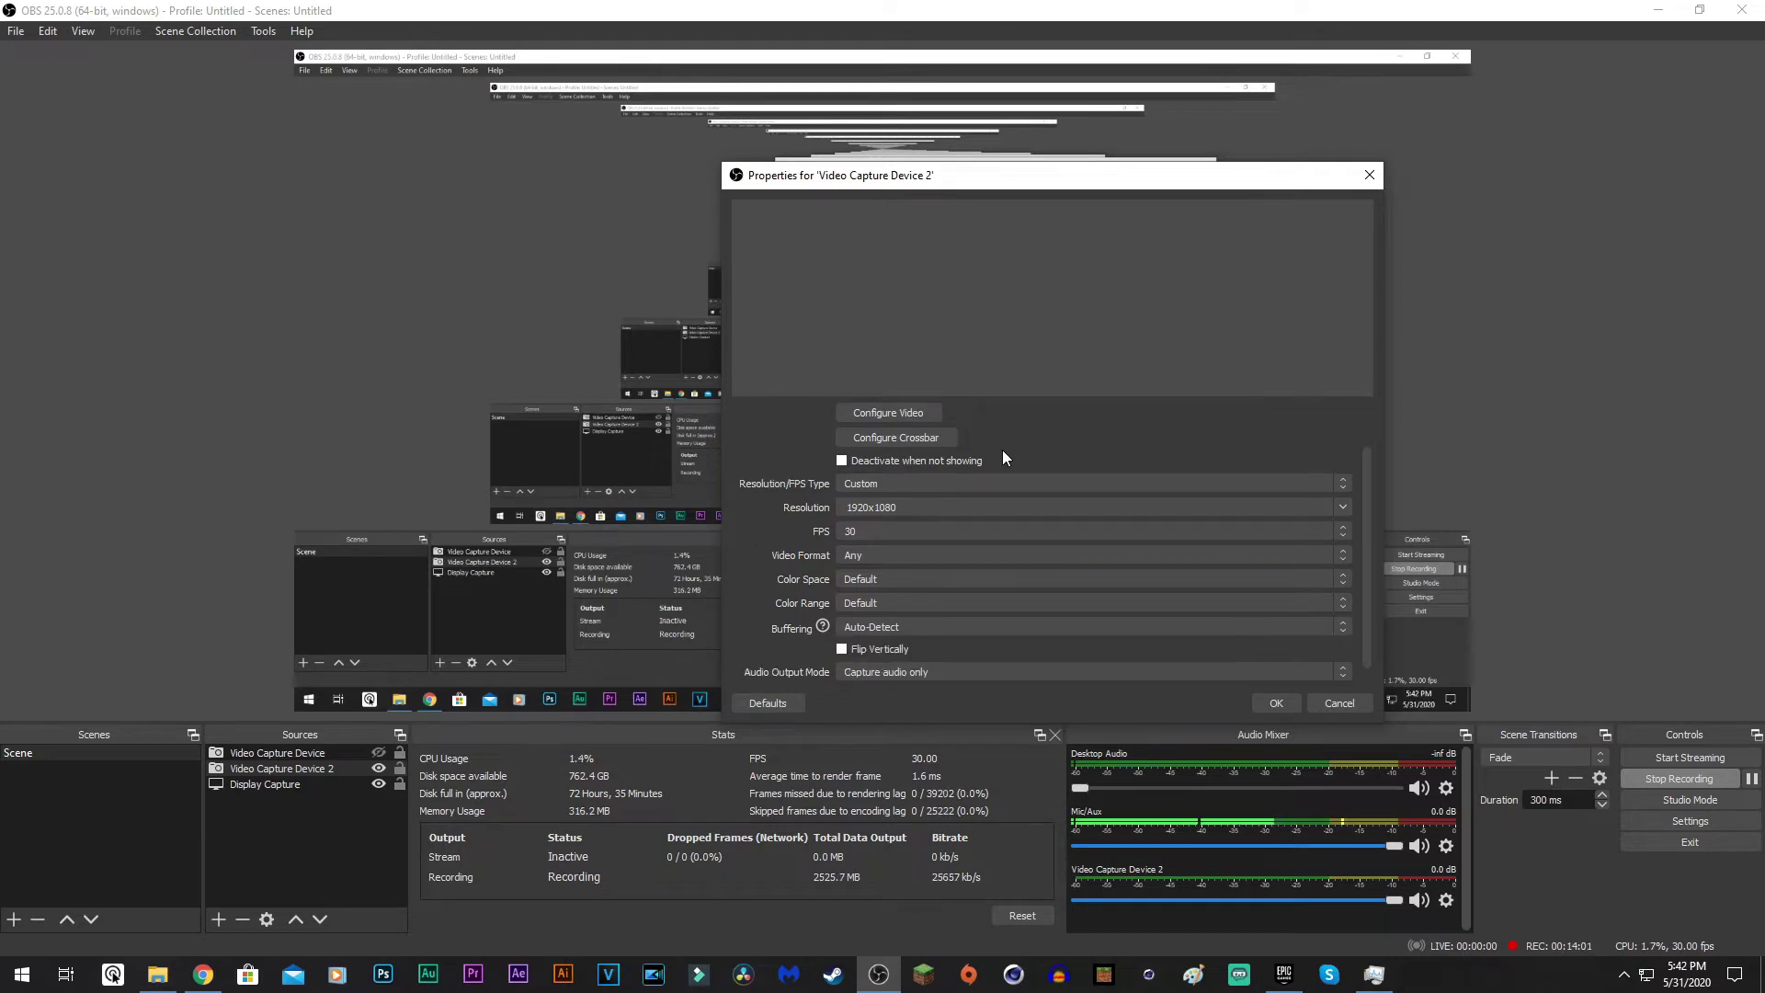
{"action": "left_click", "coordinate": [947, 483]}
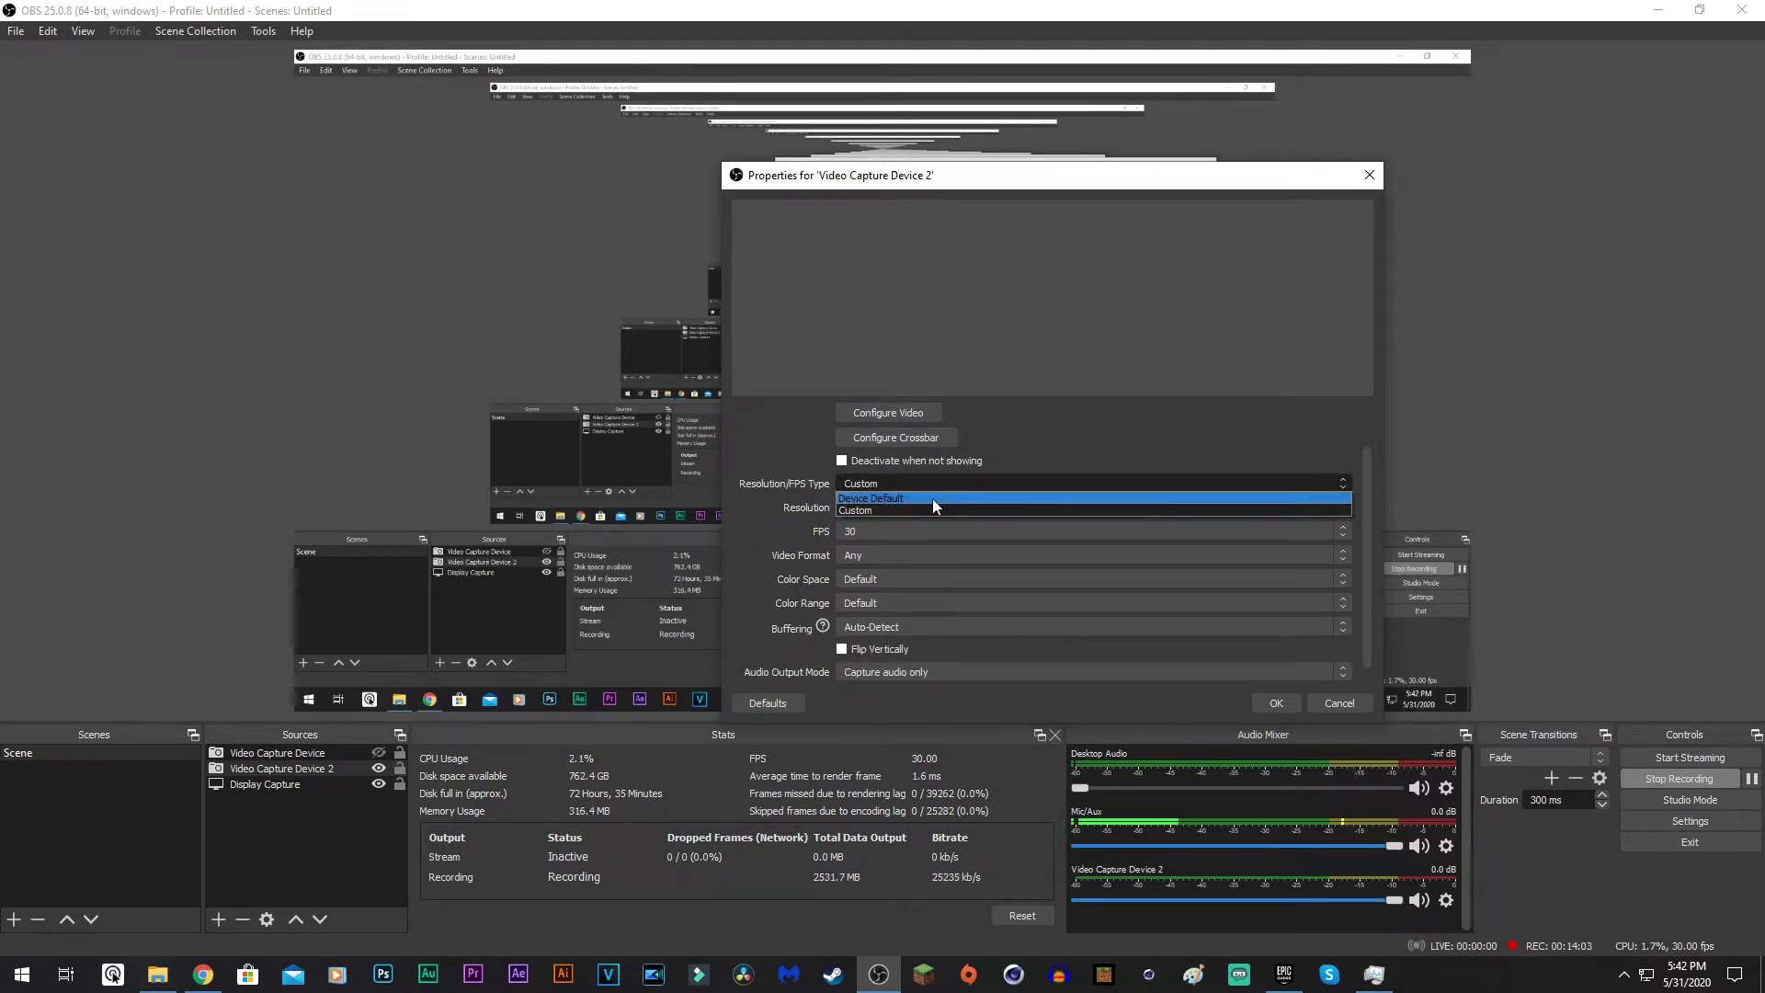
{"action": "left_click", "coordinate": [933, 499]}
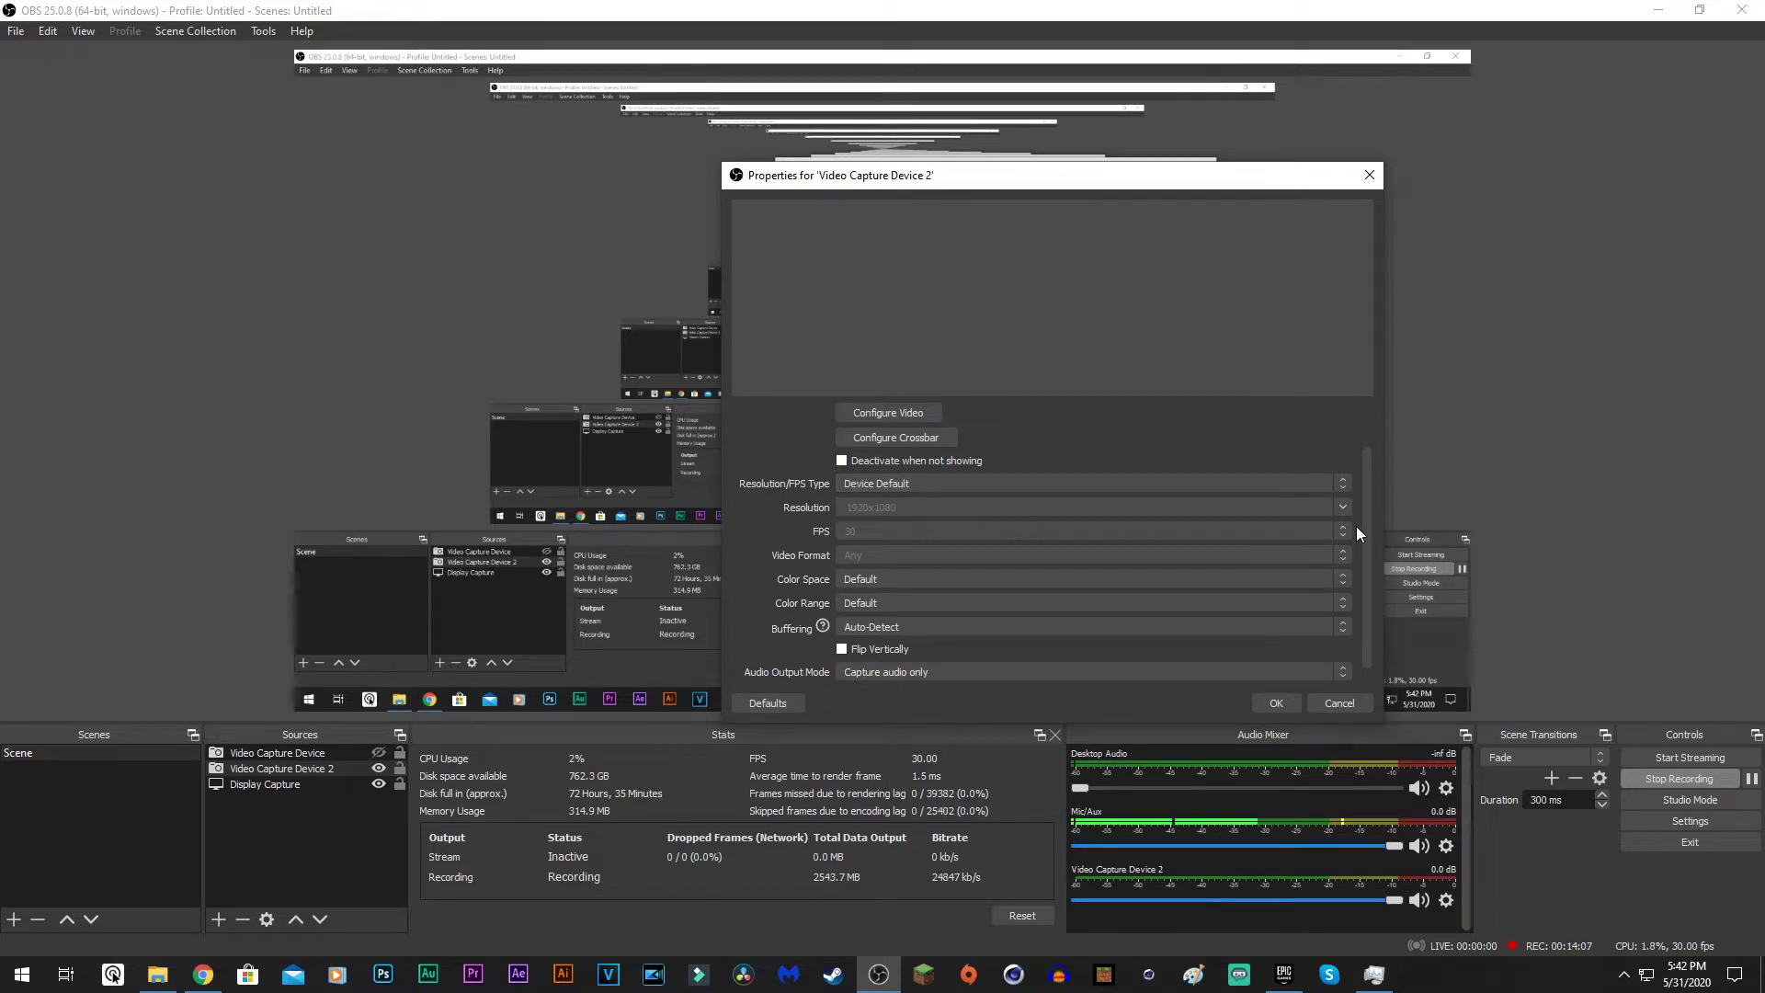
{"action": "left_click_drag", "start_coordinate": [1370, 535], "coordinate": [1370, 492]}
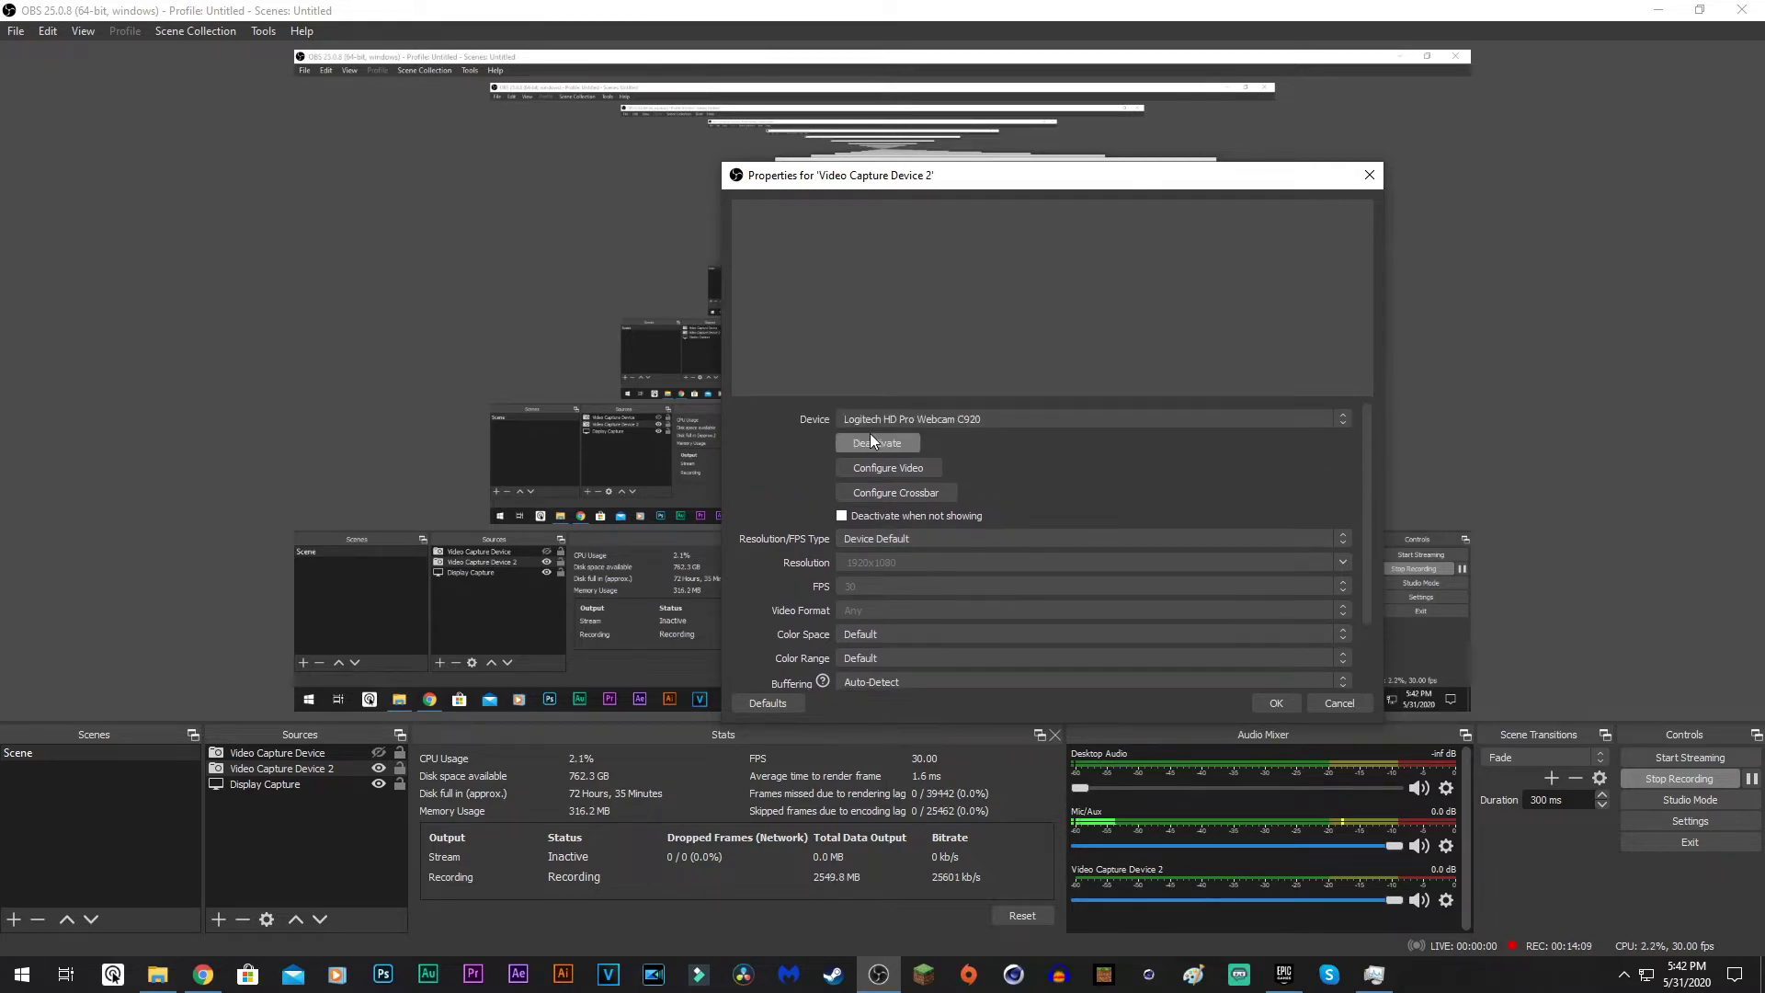
{"action": "left_click", "coordinate": [870, 435]}
{"action": "left_click", "coordinate": [1276, 703]}
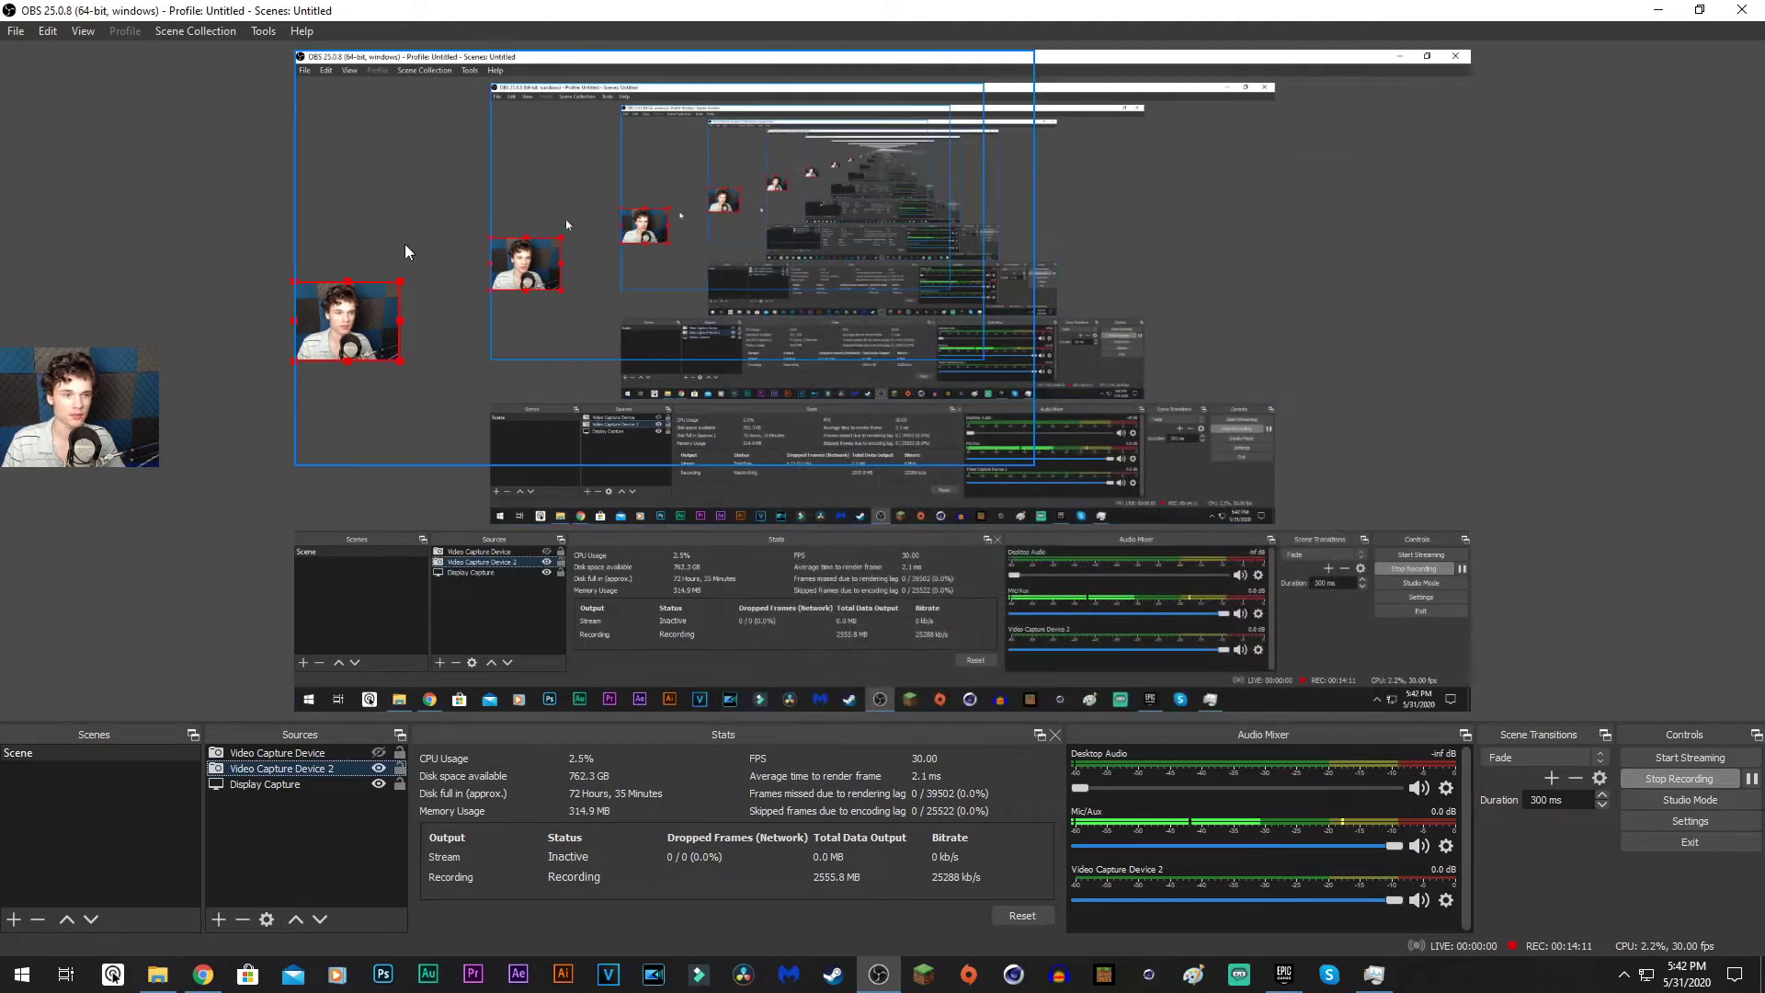
- Move the C920 webcam image to the scene's upper-left corner and resize it to about a quarter of the canvas width
{"action": "left_click_drag", "start_coordinate": [383, 167], "coordinate": [358, 52]}
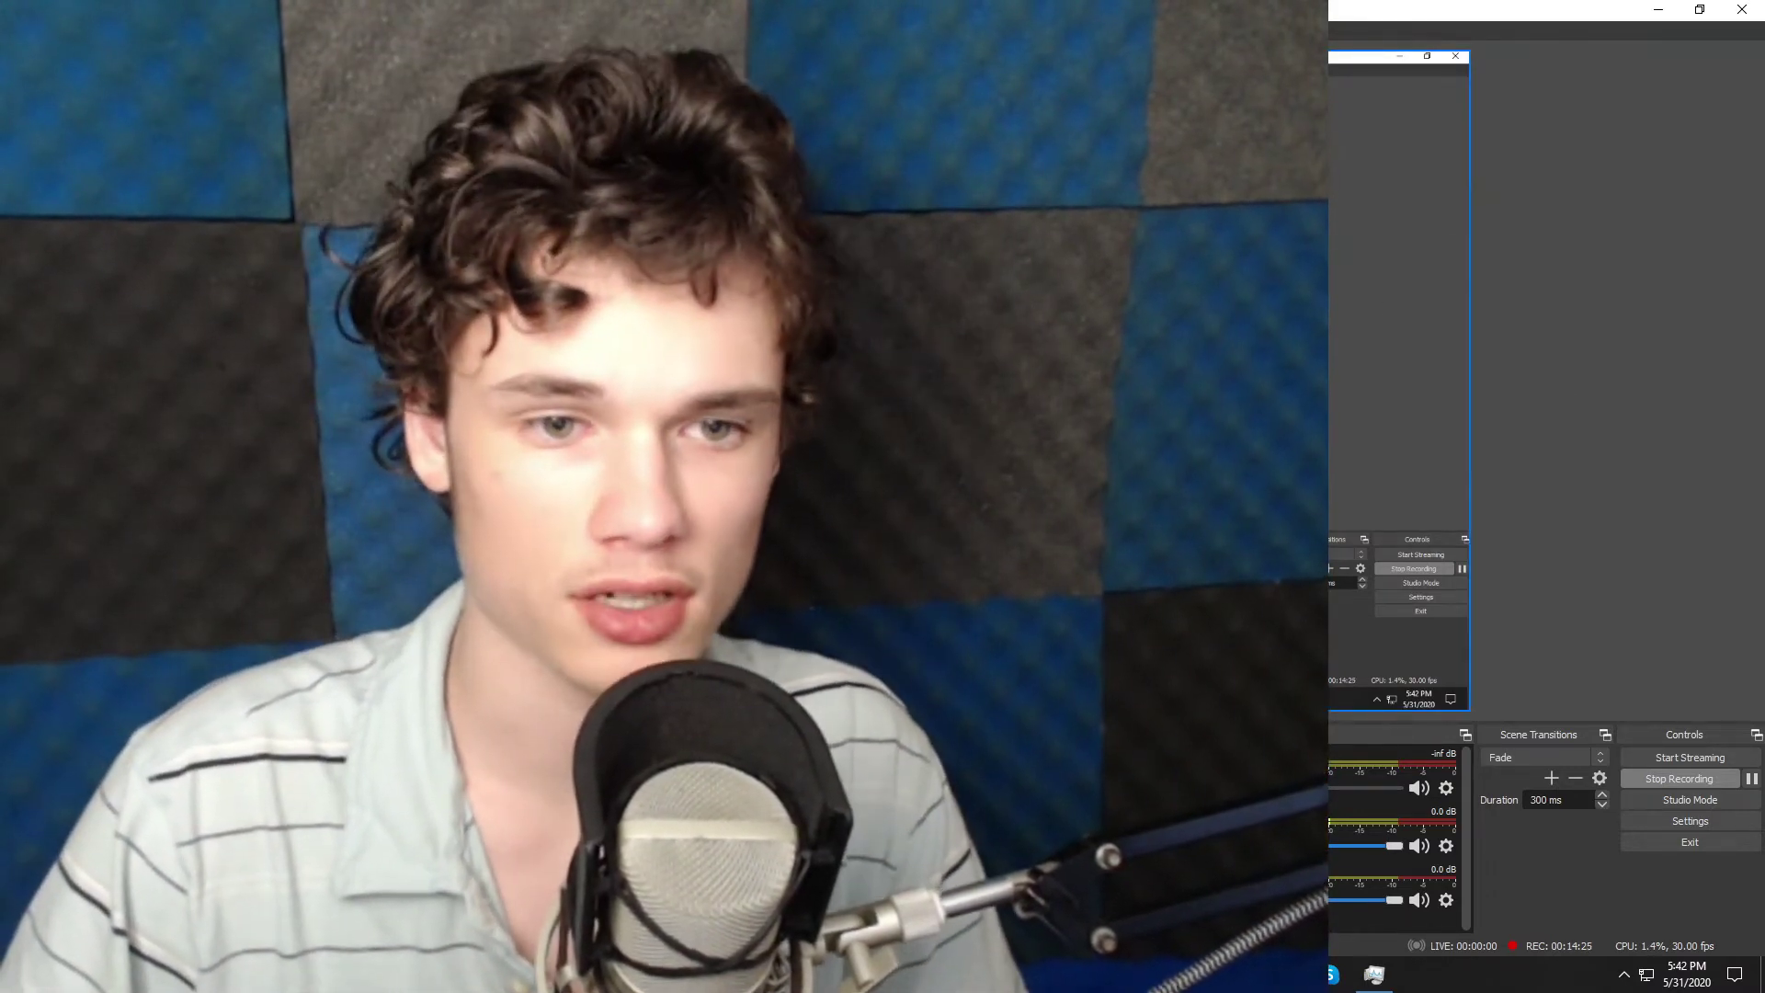
{"action": "left_click_drag", "start_coordinate": [1180, 685], "coordinate": [565, 230]}
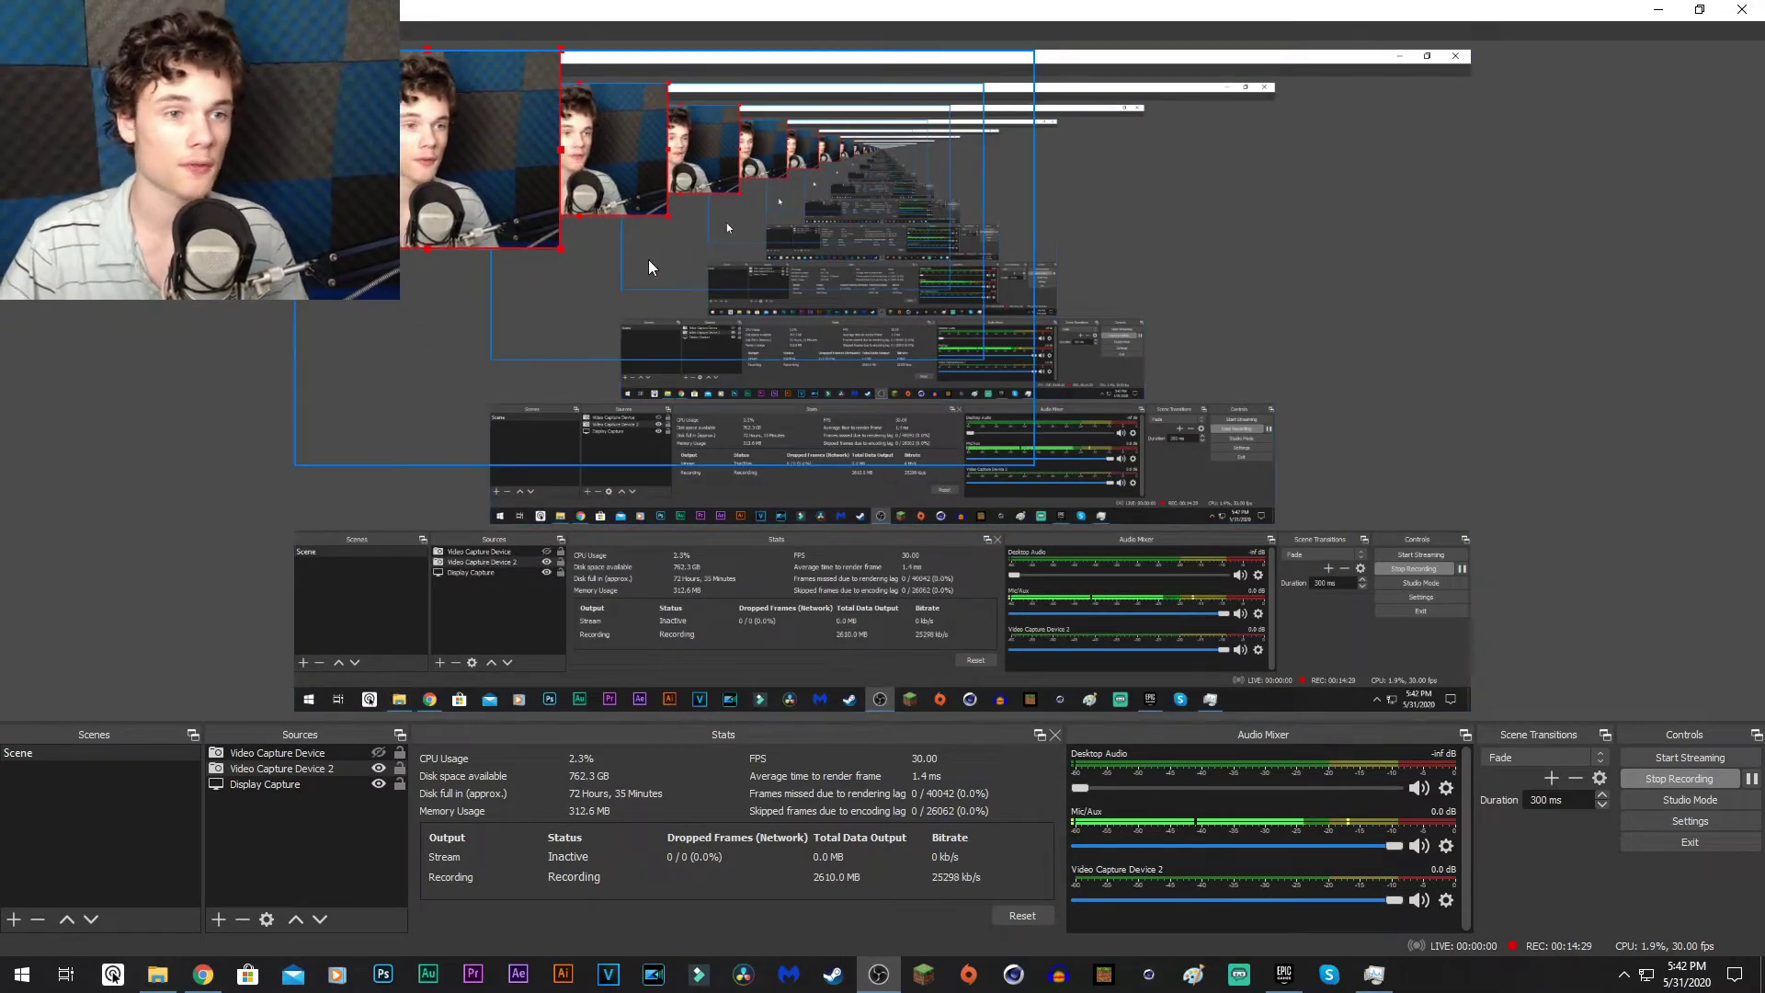
{"action": "left_click_drag", "start_coordinate": [559, 246], "coordinate": [534, 229]}
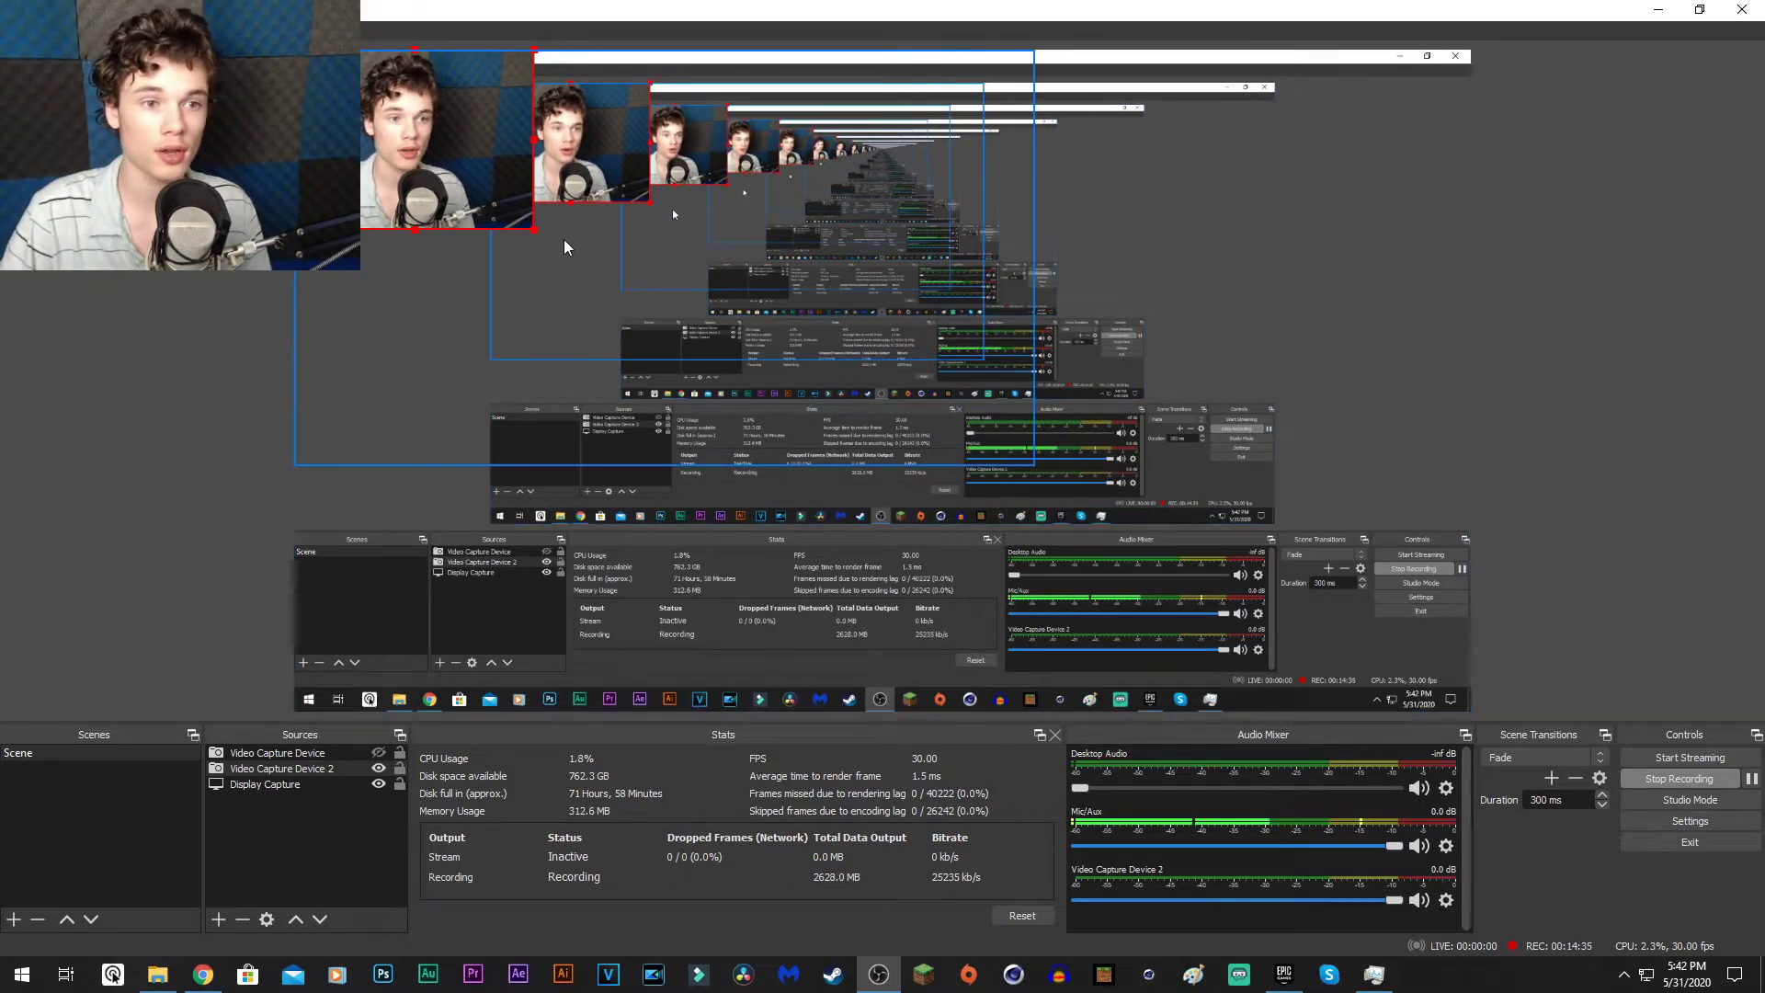
{"action": "left_click_drag", "start_coordinate": [536, 230], "coordinate": [566, 255]}
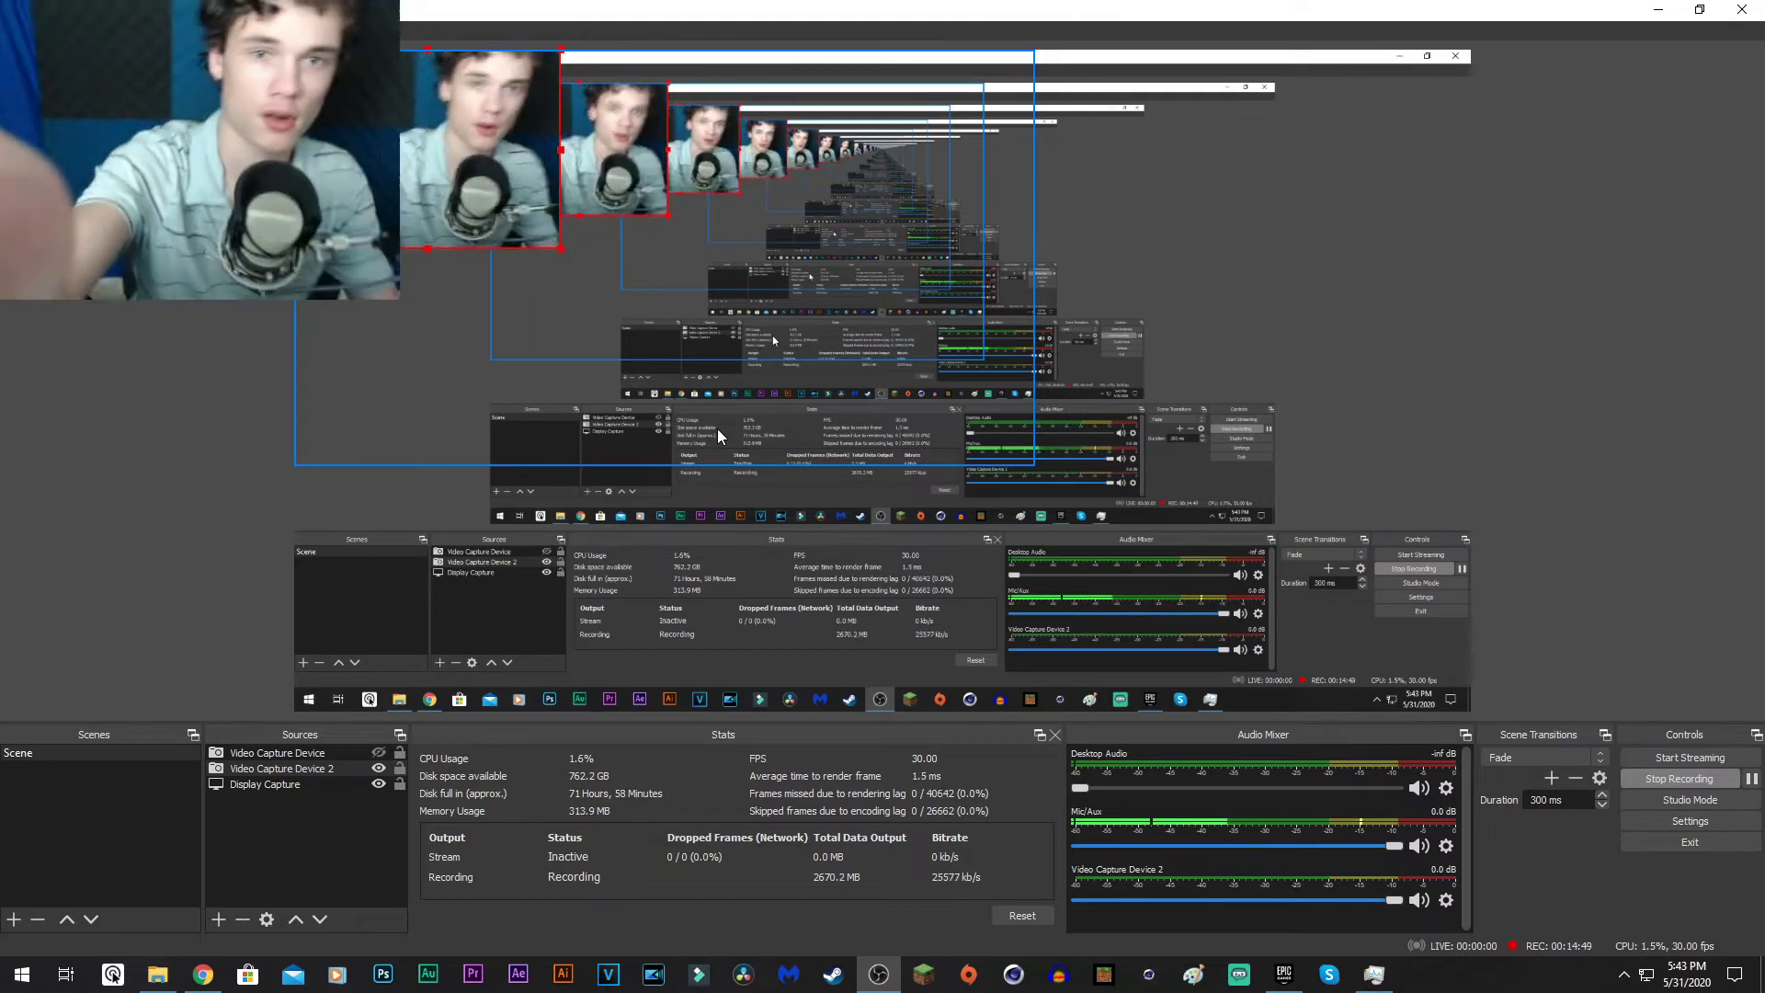
- Deactivate the camera of Video Capture Device 2 and set its Resolution/FPS Type to Custom with a resolution of 1920x1080
{"action": "right_click", "coordinate": [345, 769]}
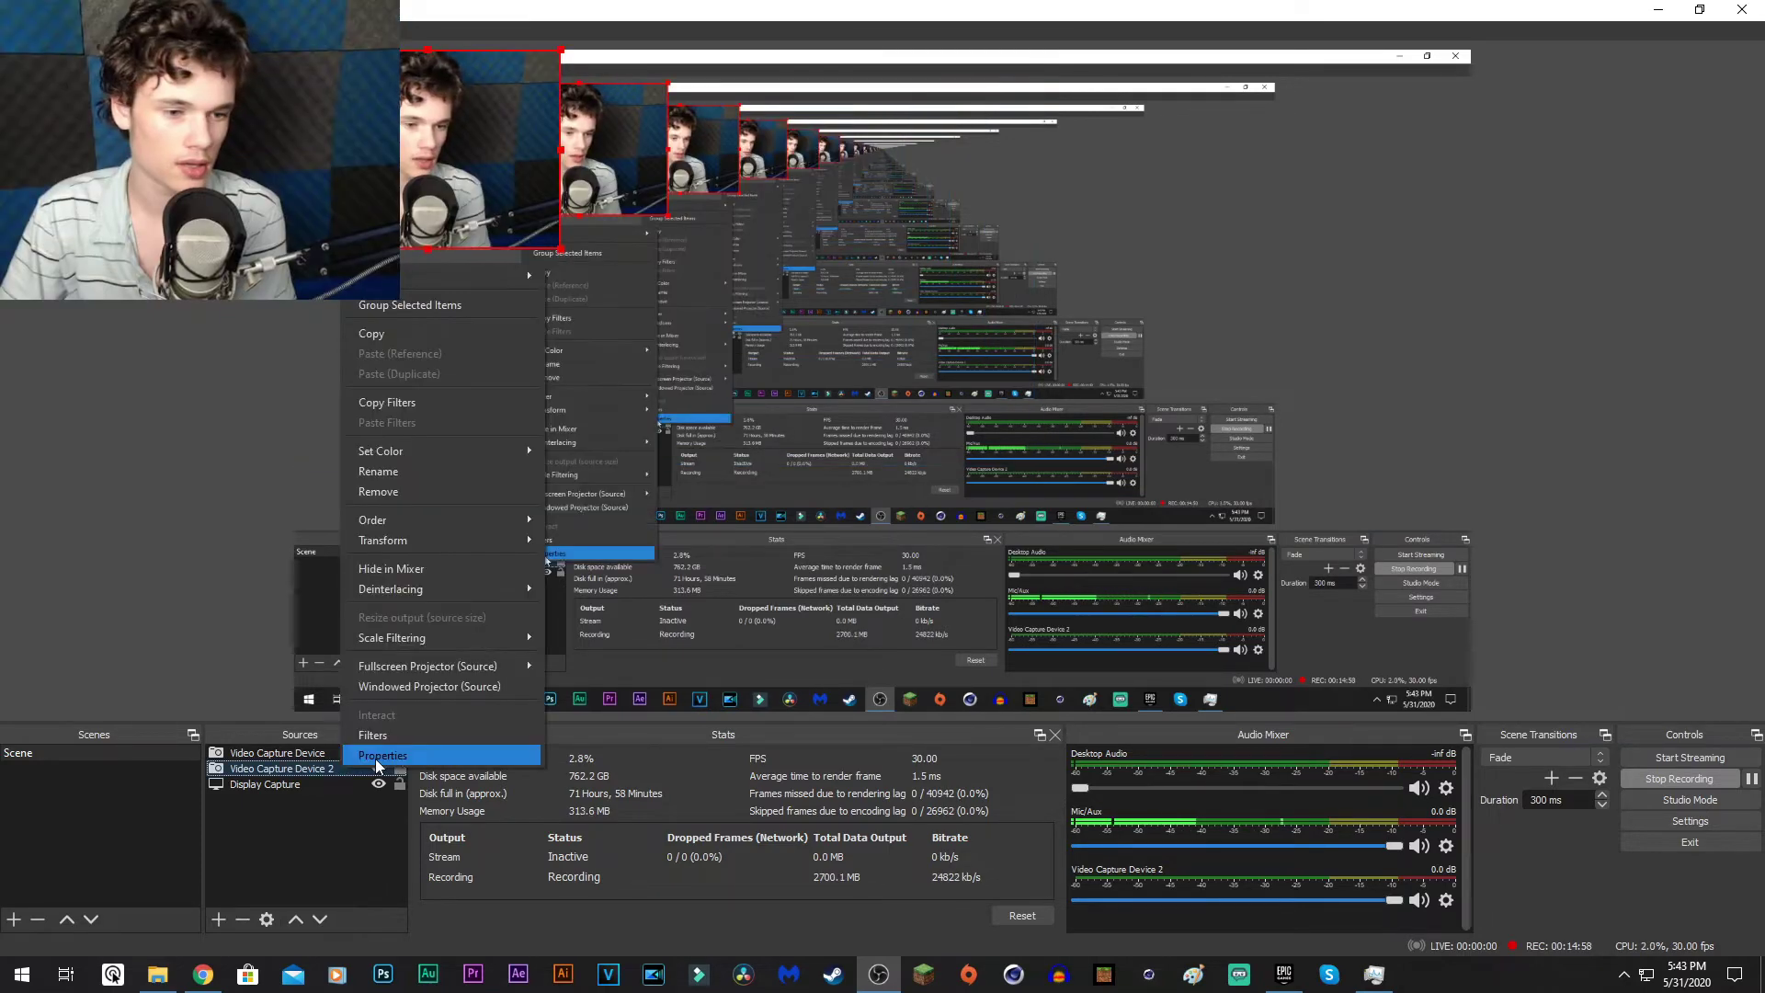
{"action": "left_click", "coordinate": [376, 756]}
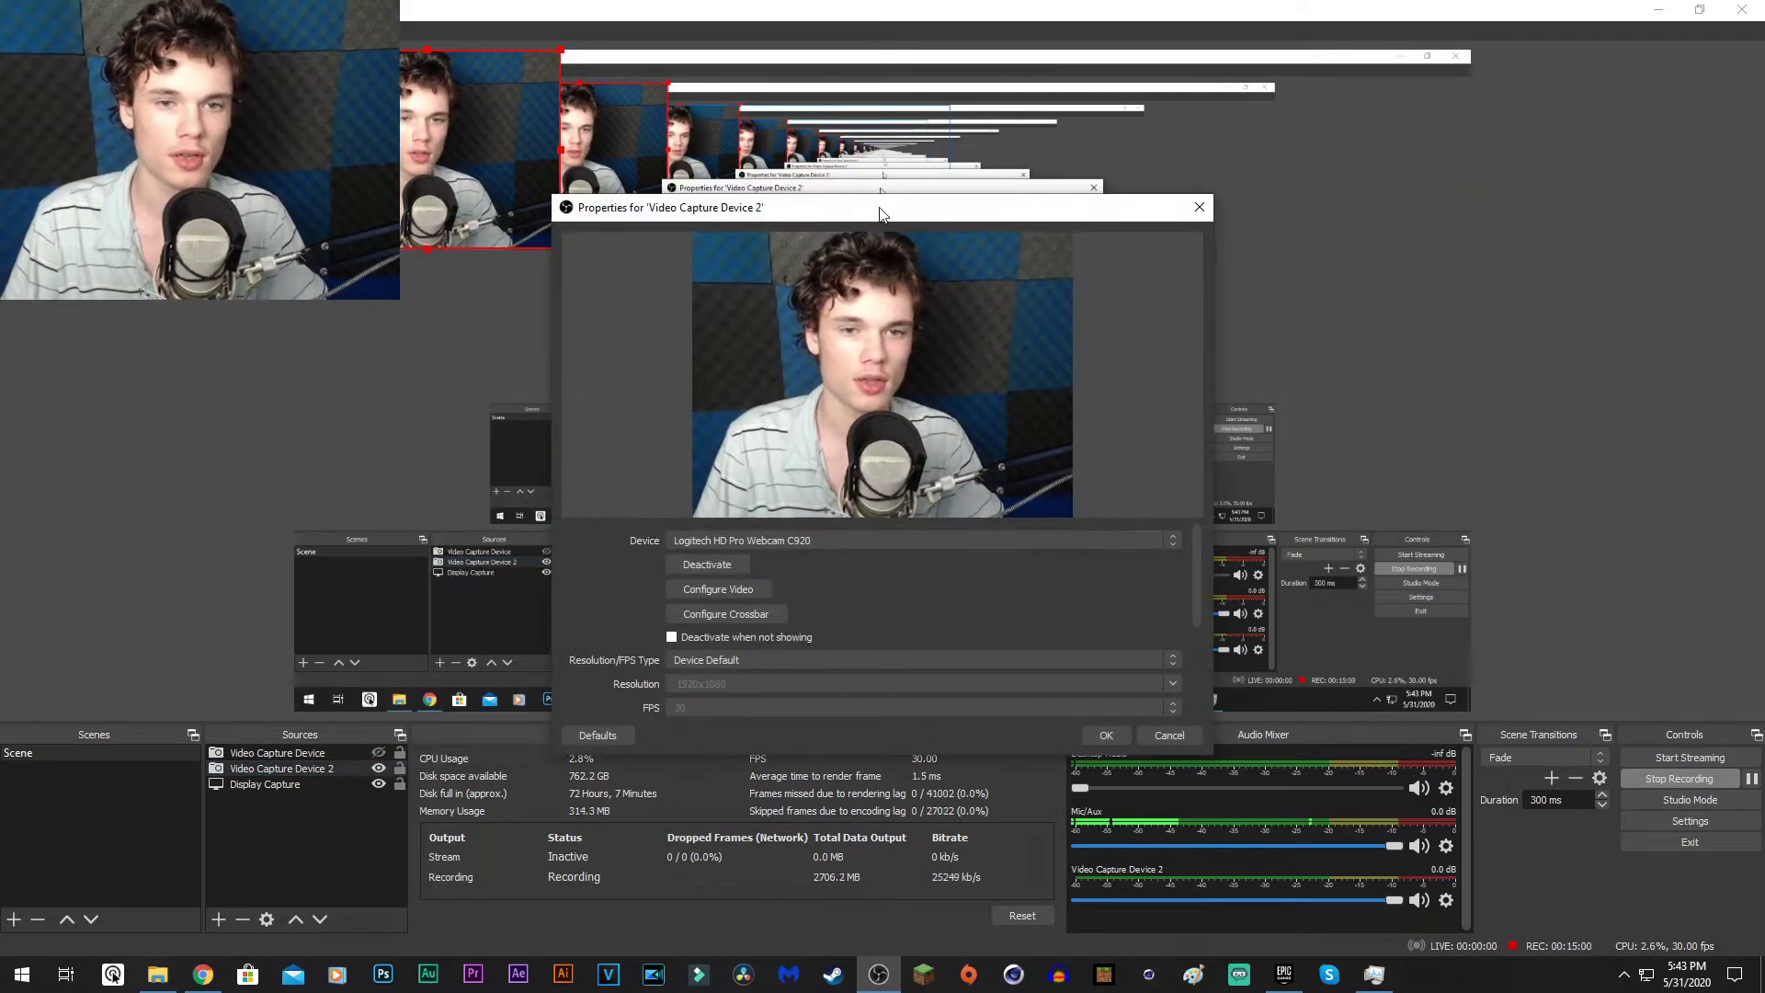
{"action": "left_click_drag", "start_coordinate": [880, 214], "coordinate": [1152, 138]}
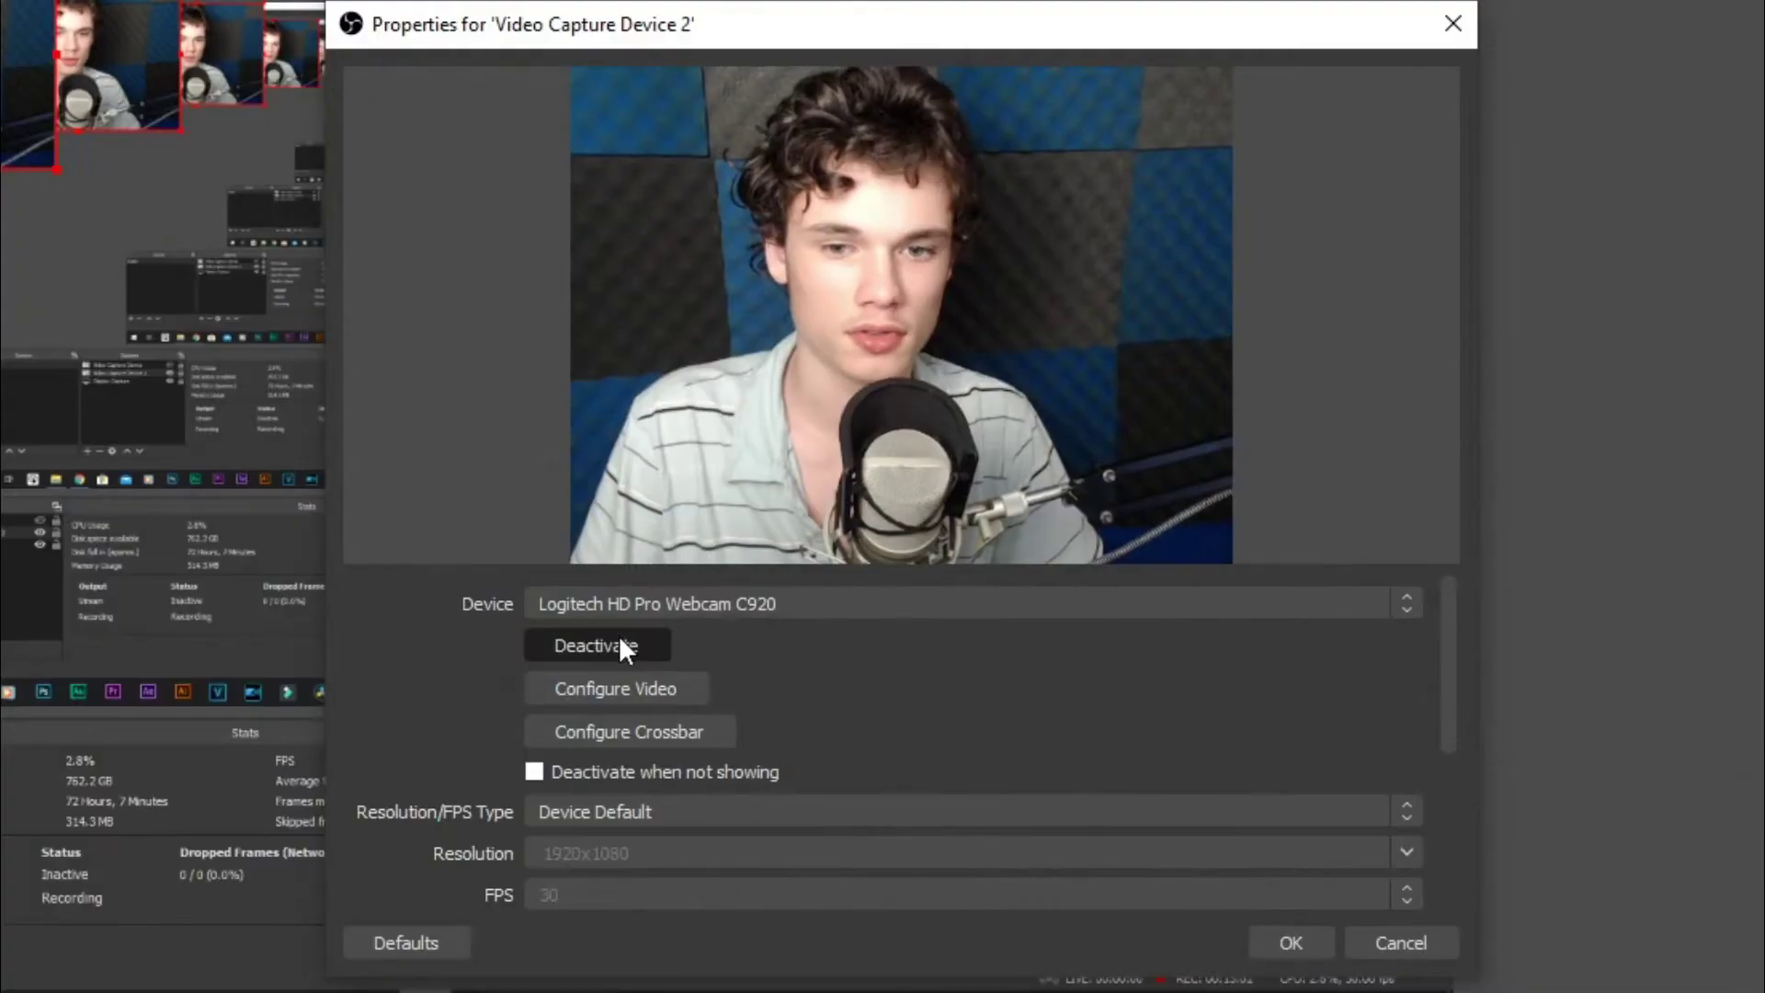
{"action": "left_click", "coordinate": [998, 489]}
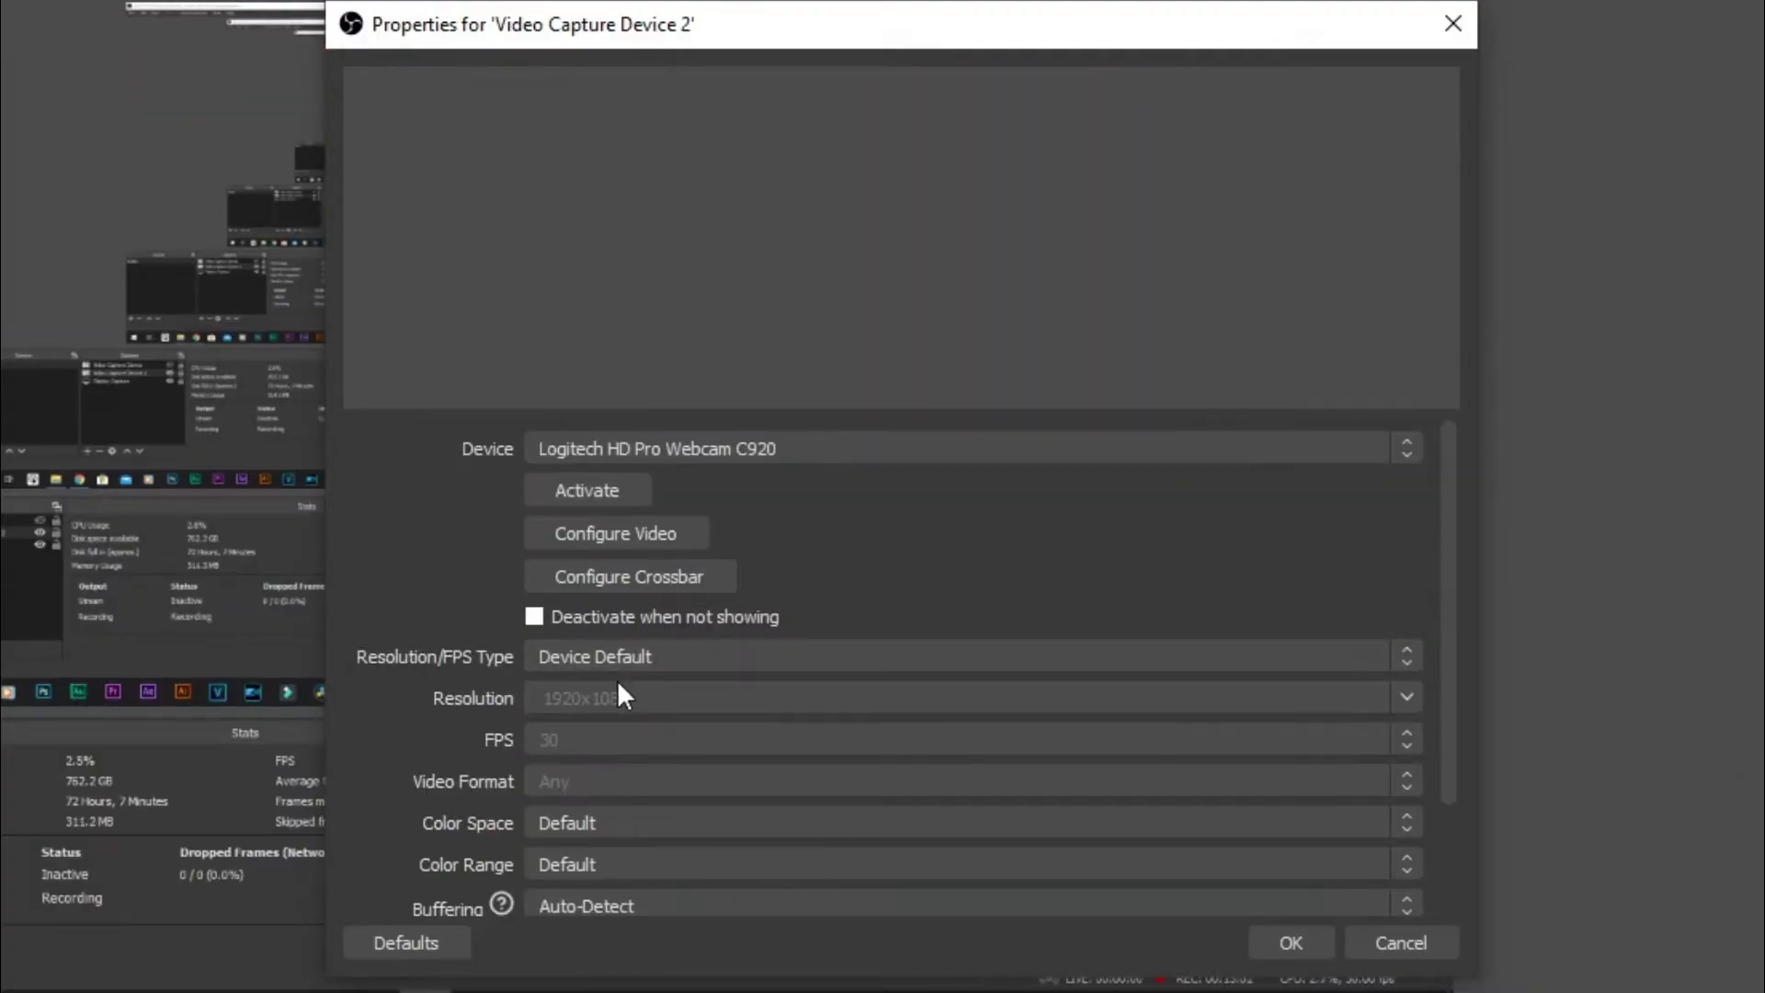
{"action": "left_click", "coordinate": [1053, 584]}
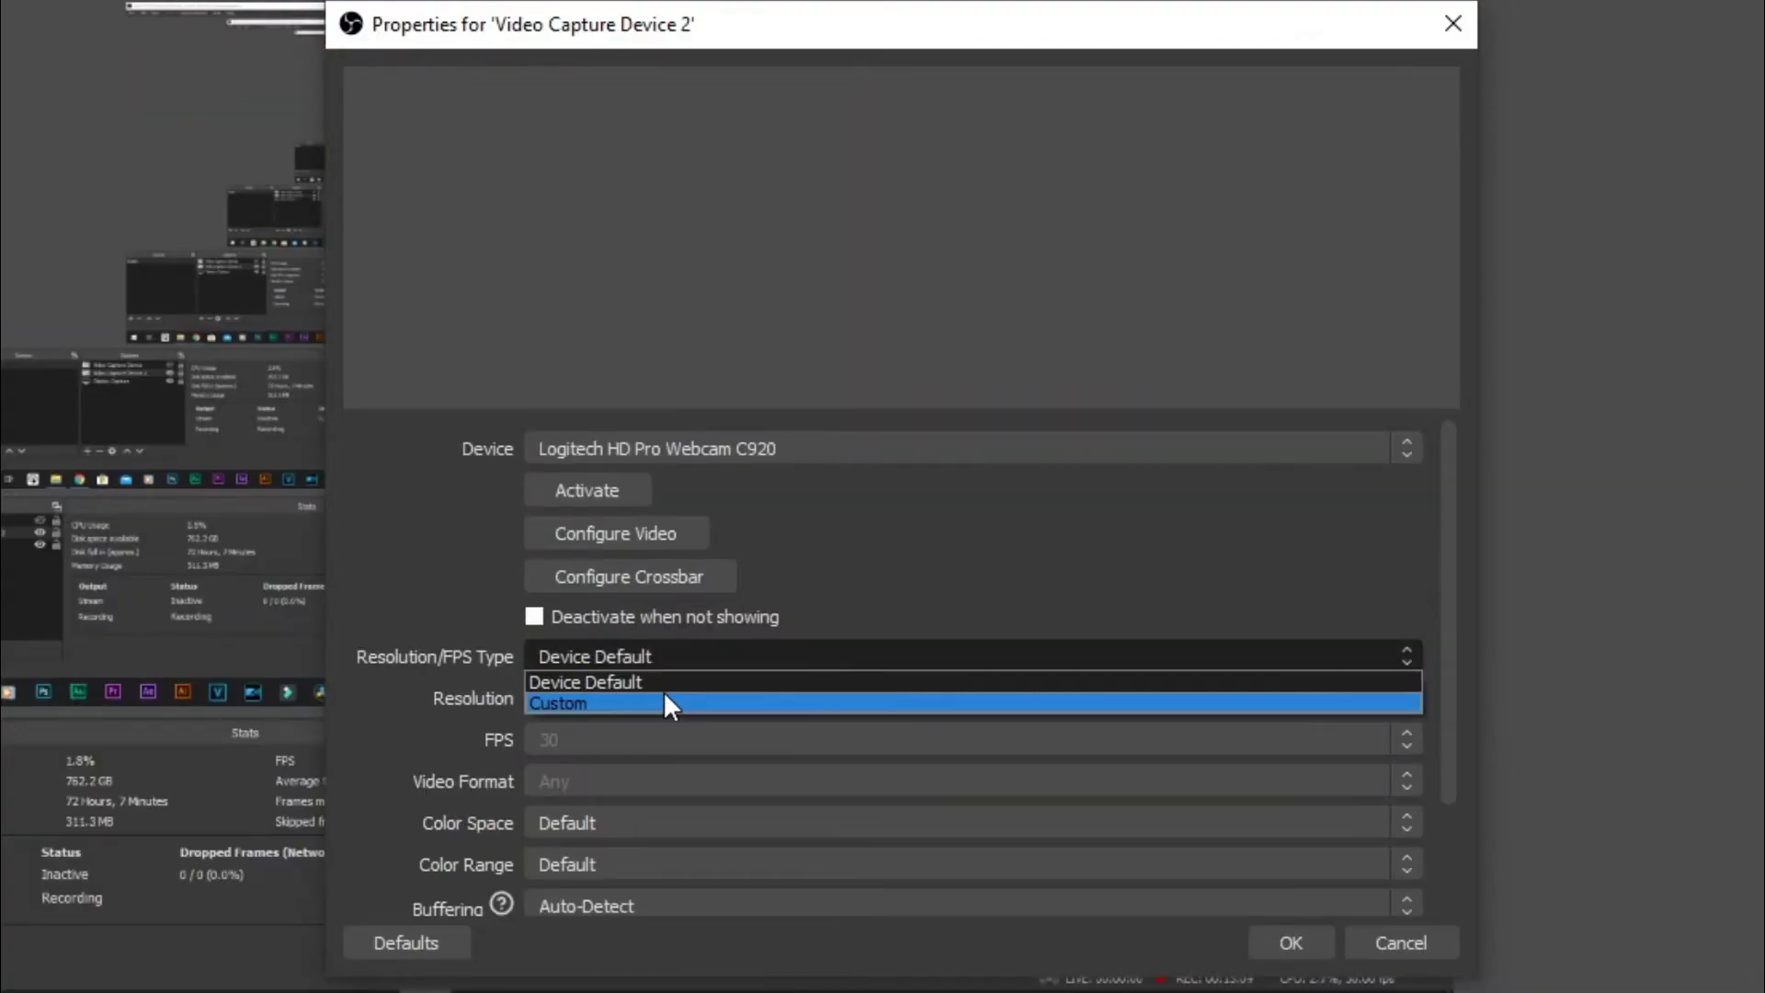
{"action": "left_click", "coordinate": [664, 701]}
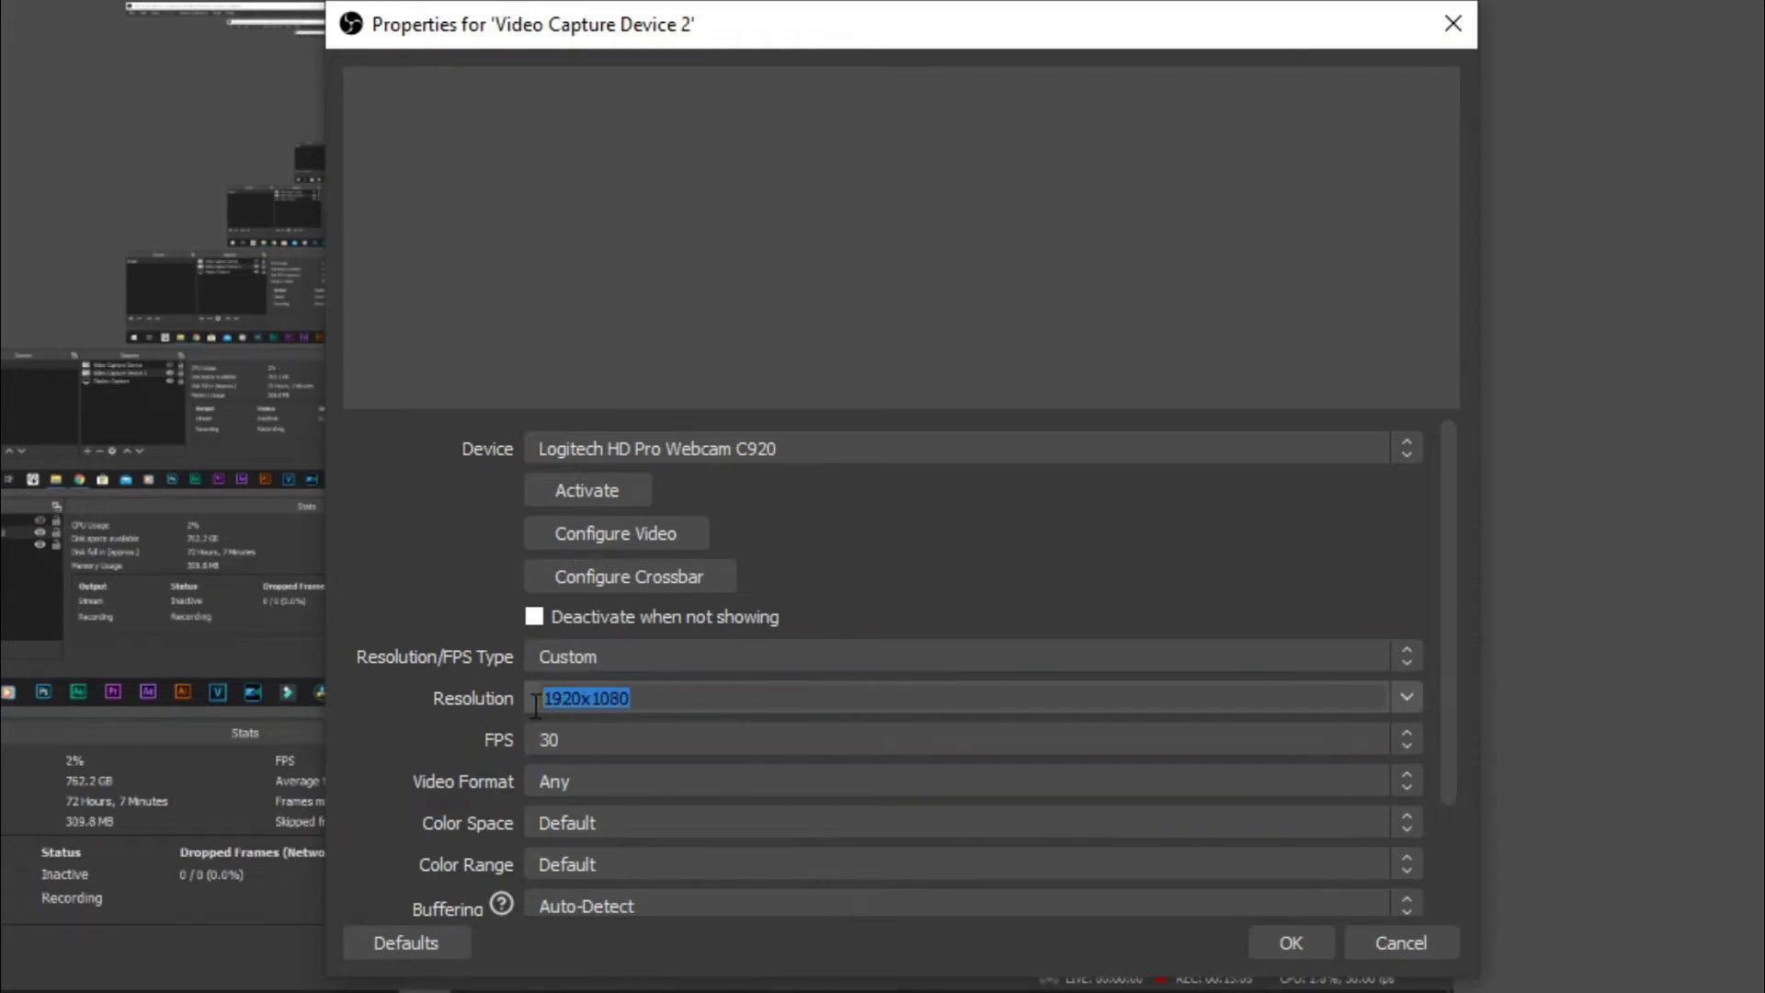
{"action": "left_click", "coordinate": [1403, 693]}
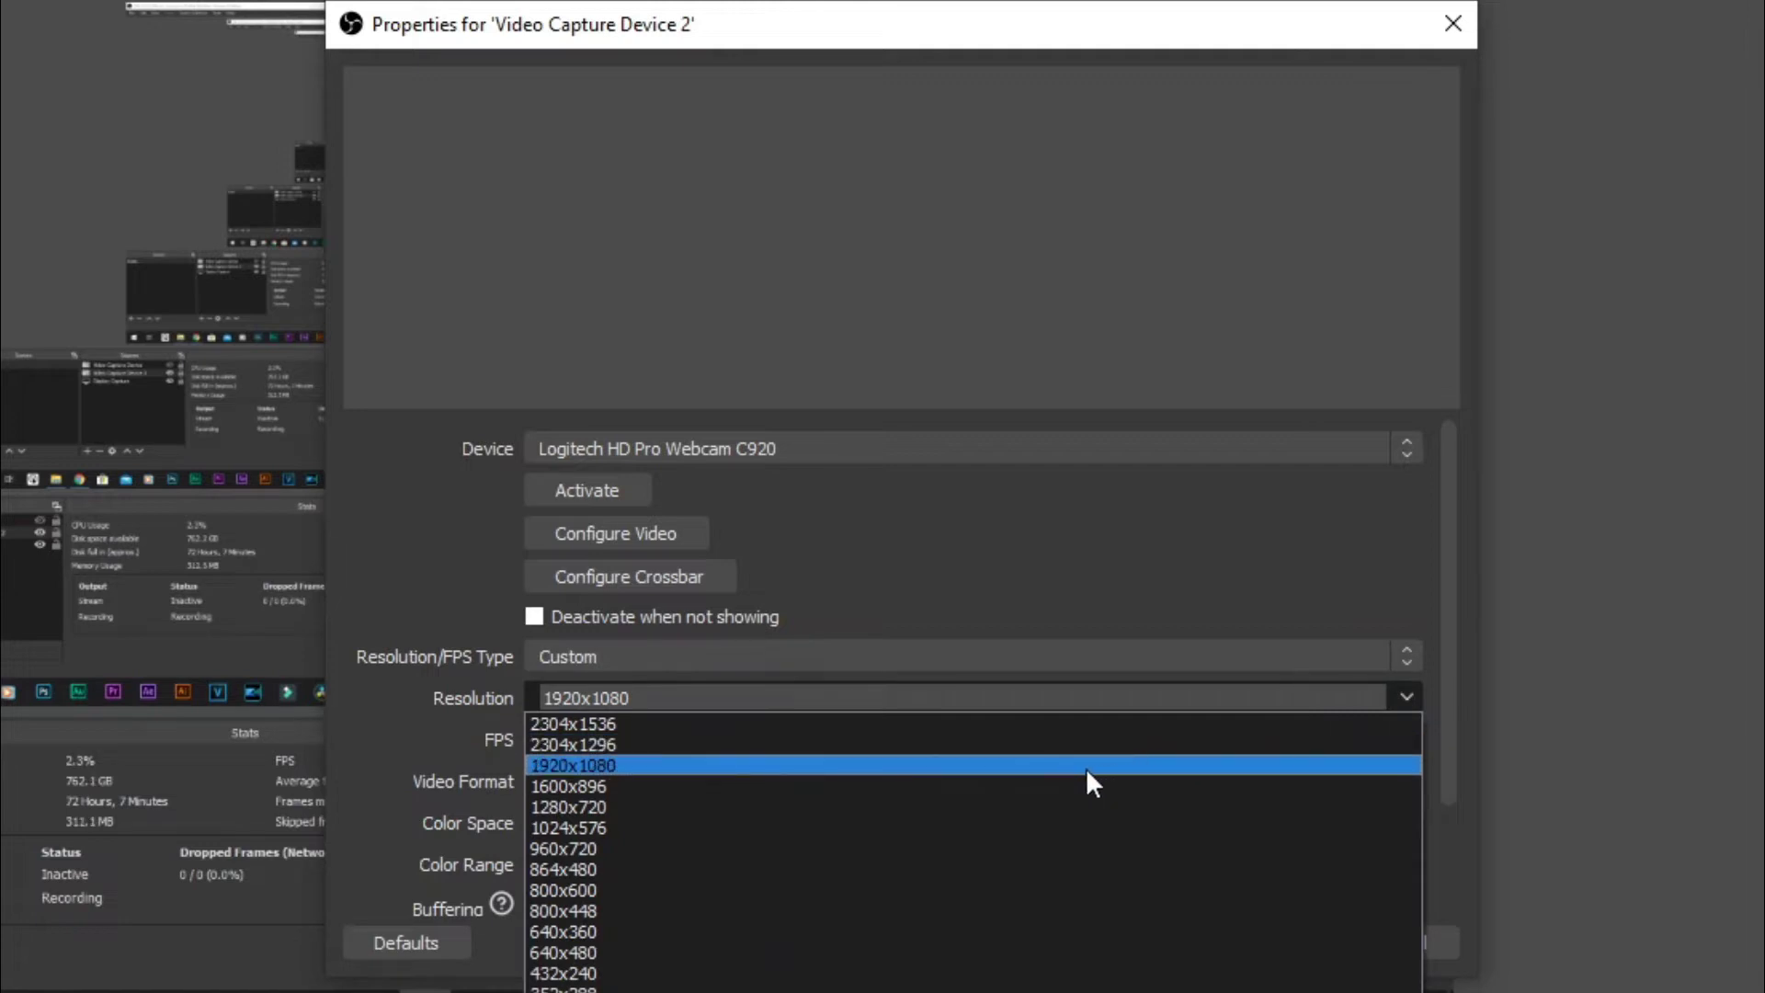
{"action": "left_click", "coordinate": [934, 764]}
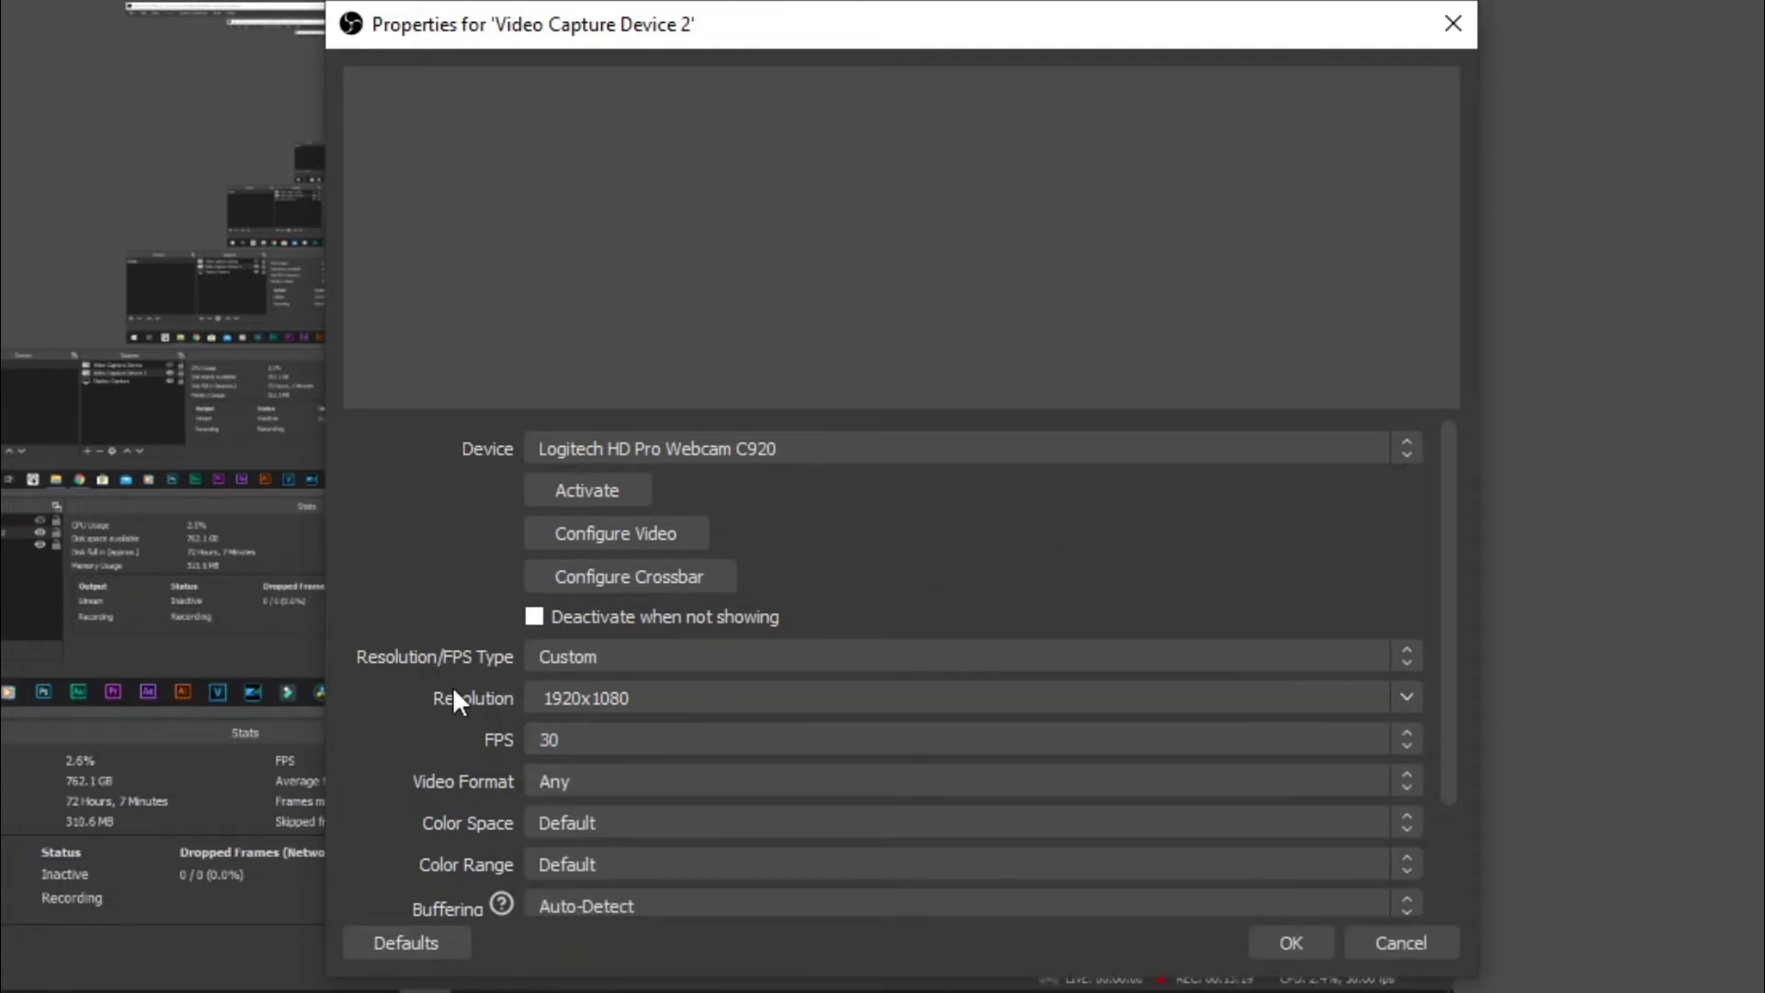
- Try the 1280x720 resolution for the C920, restore 1920x1080, and look through the other available resolutions
{"action": "left_click", "coordinate": [1382, 699]}
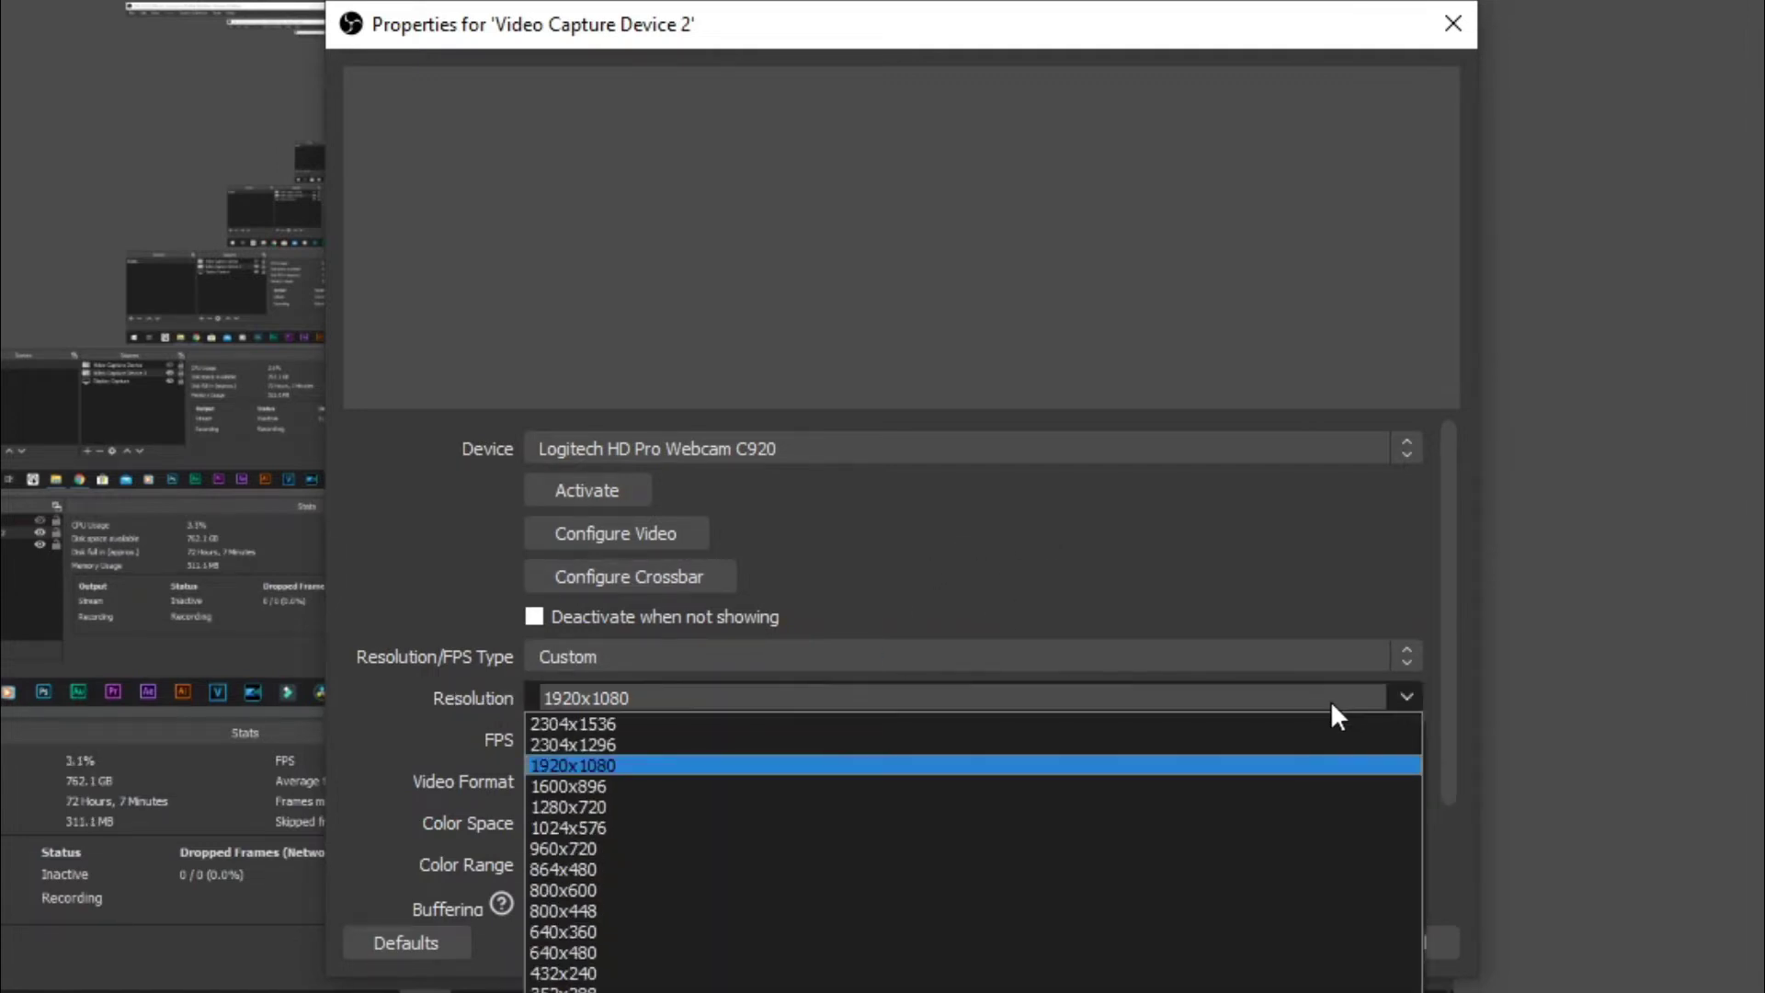
{"action": "left_click", "coordinate": [970, 765]}
{"action": "left_click", "coordinate": [1404, 705]}
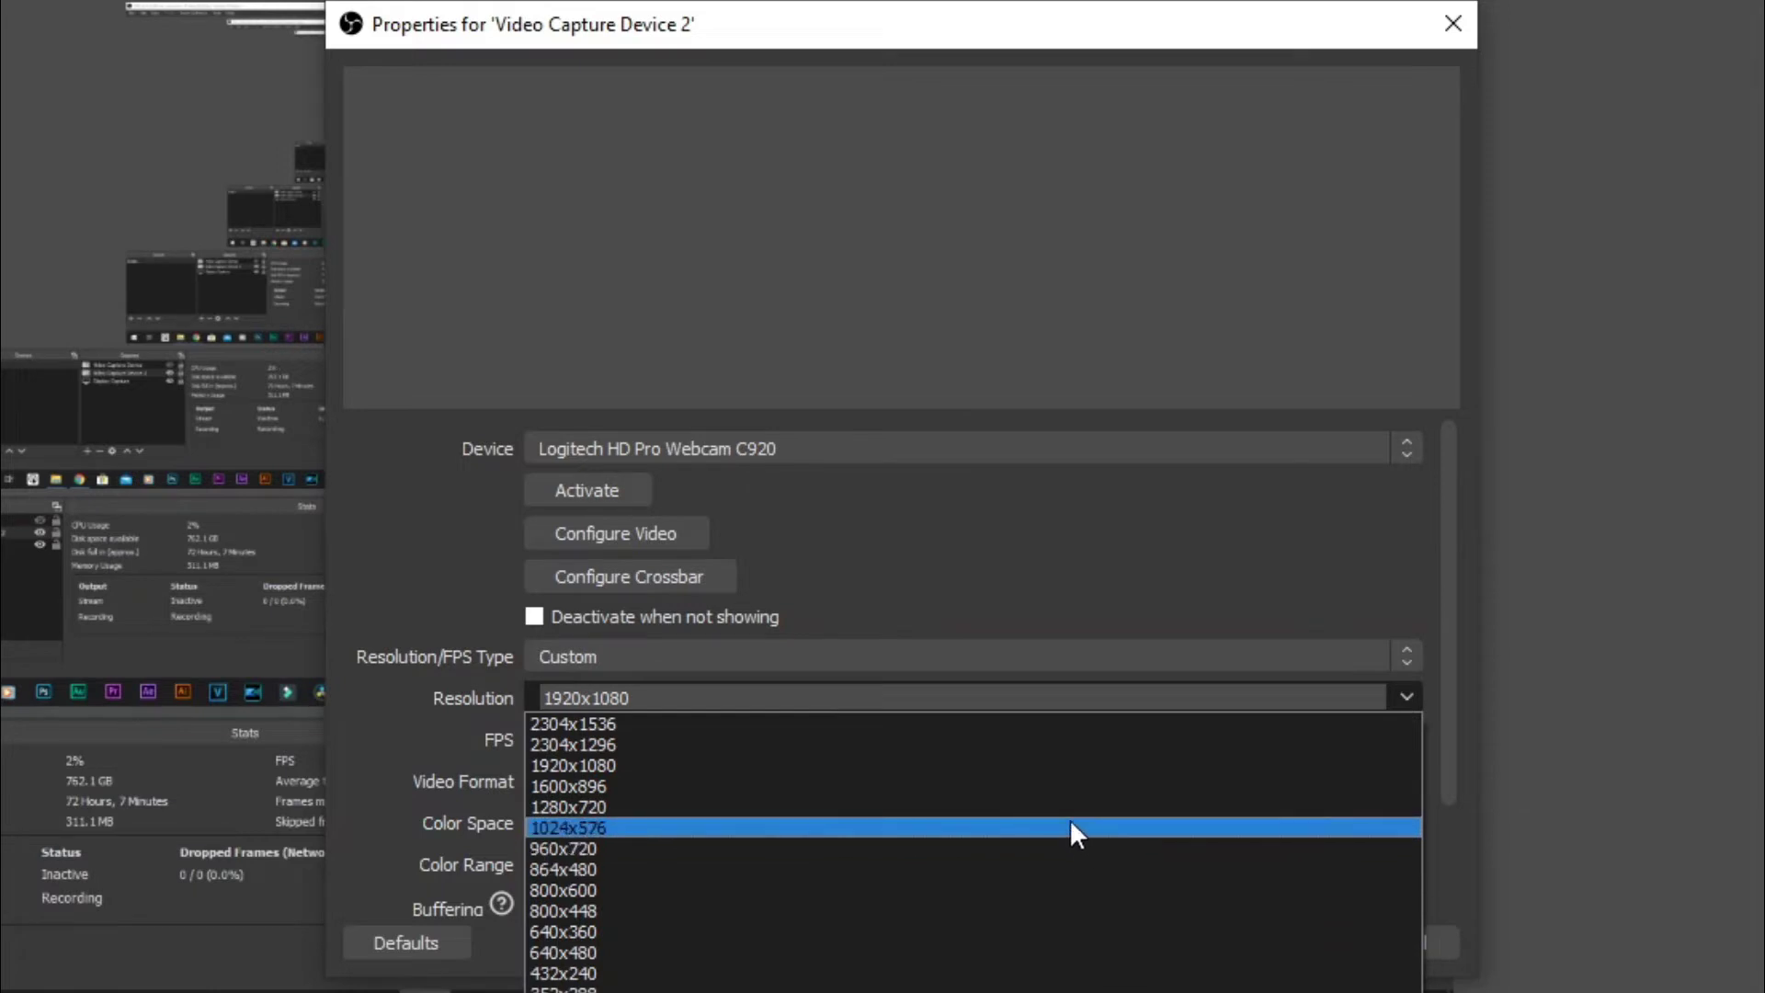
{"action": "left_click", "coordinate": [1039, 800]}
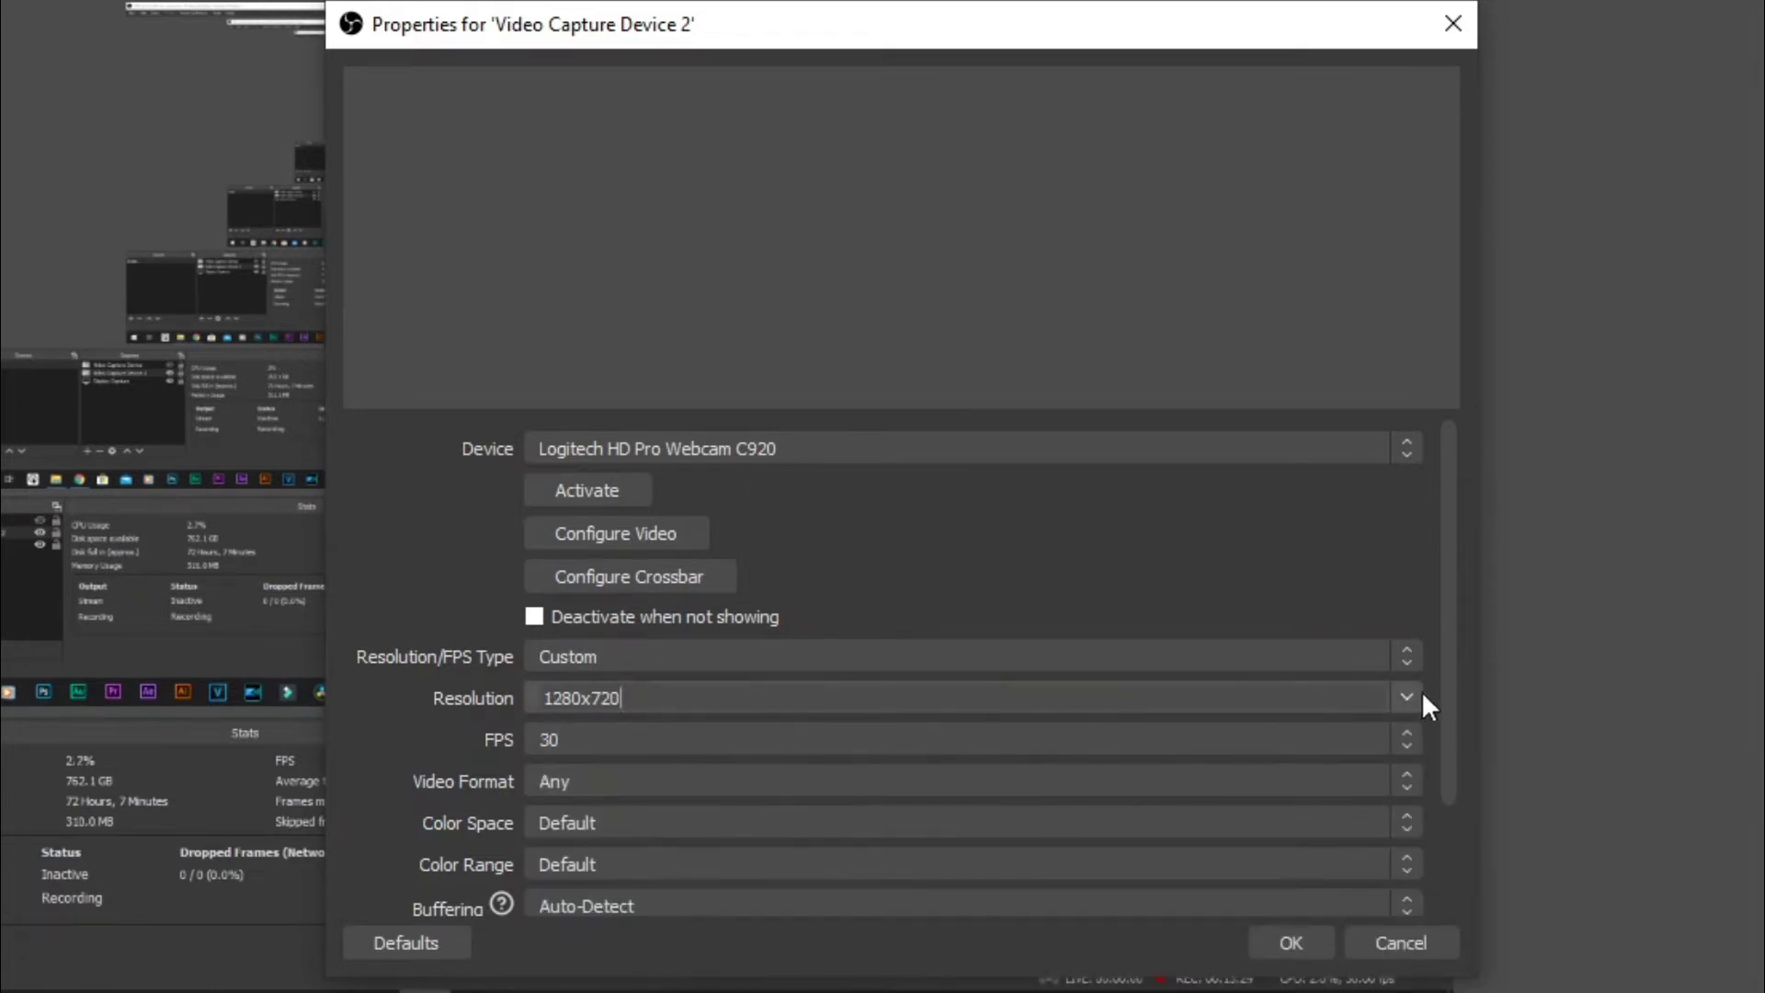
{"action": "left_click", "coordinate": [1416, 701]}
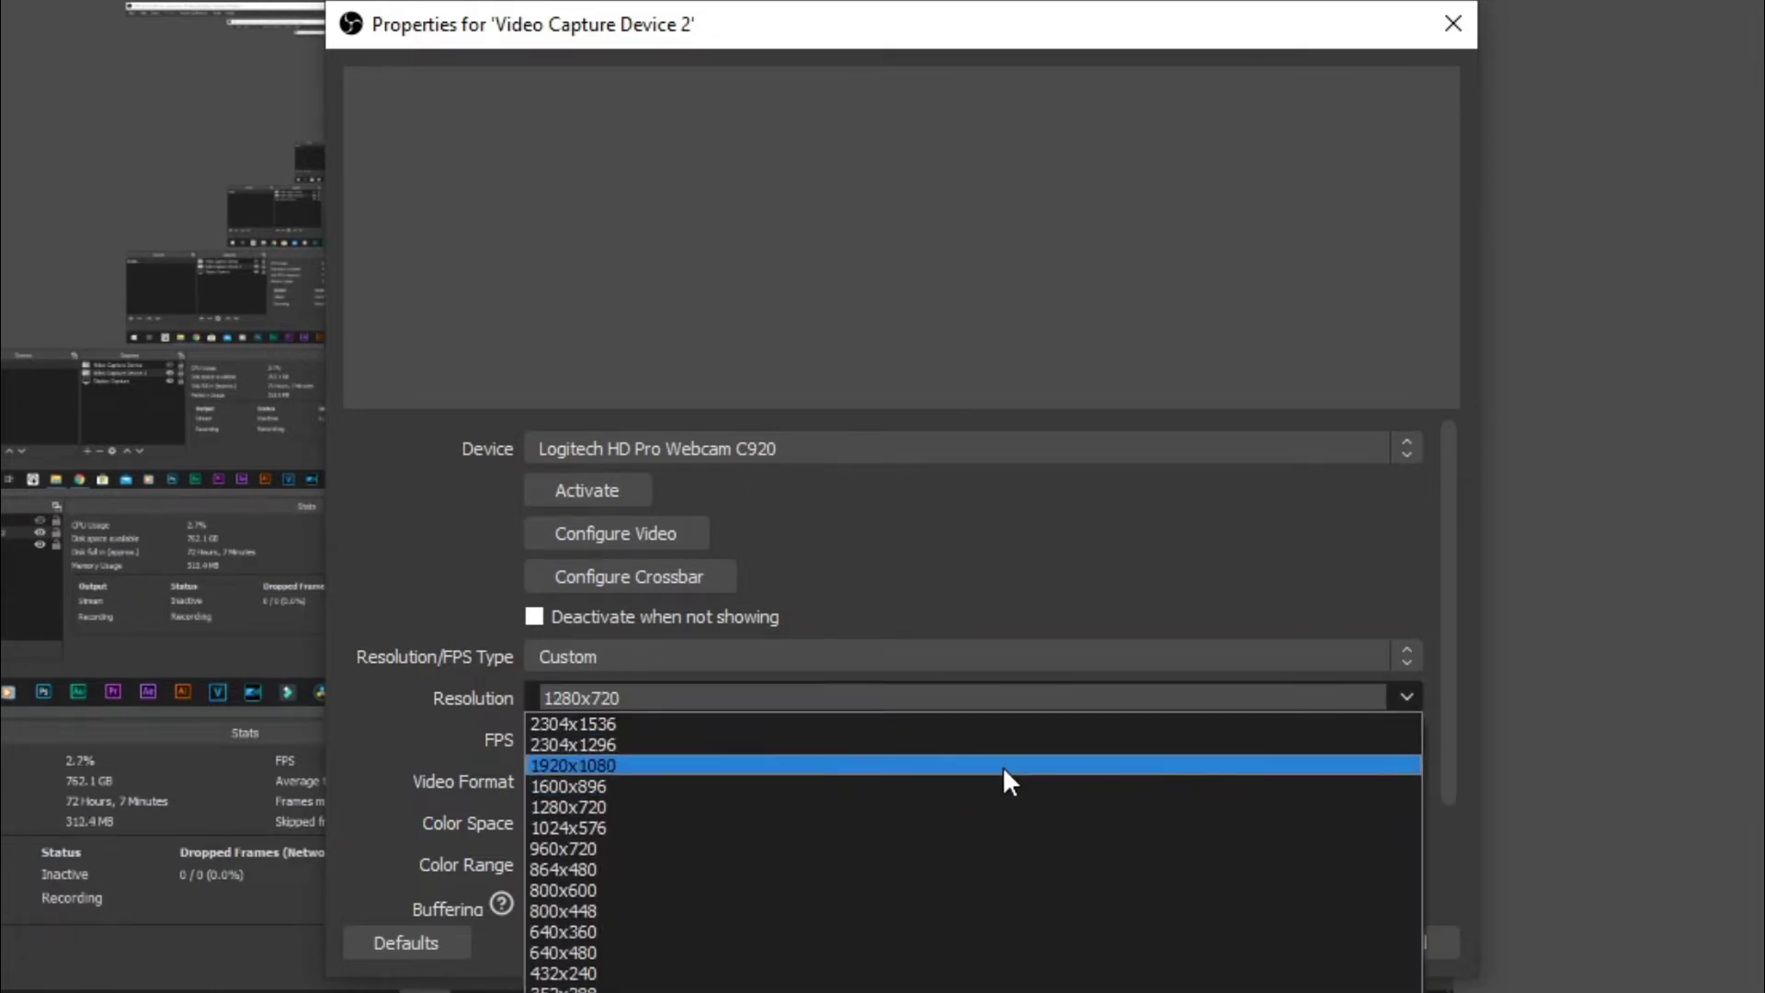
{"action": "left_click", "coordinate": [1002, 765]}
{"action": "left_click", "coordinate": [1404, 700]}
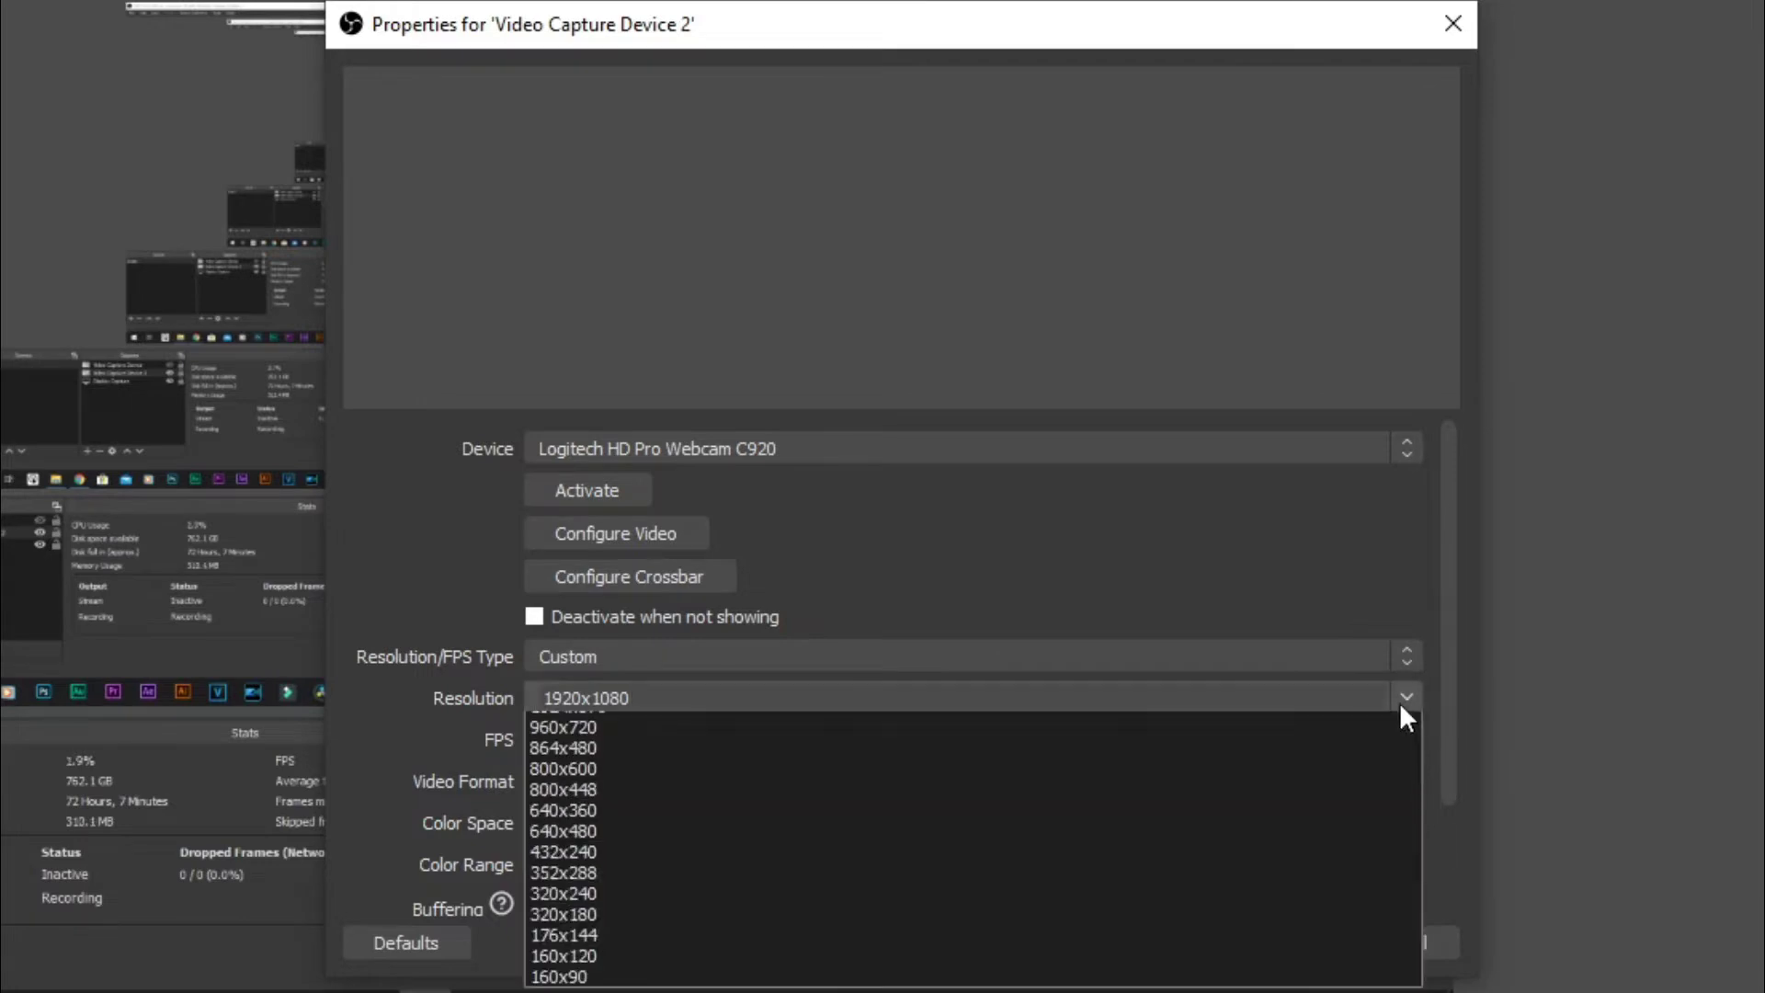
{"action": "left_click", "coordinate": [1388, 704]}
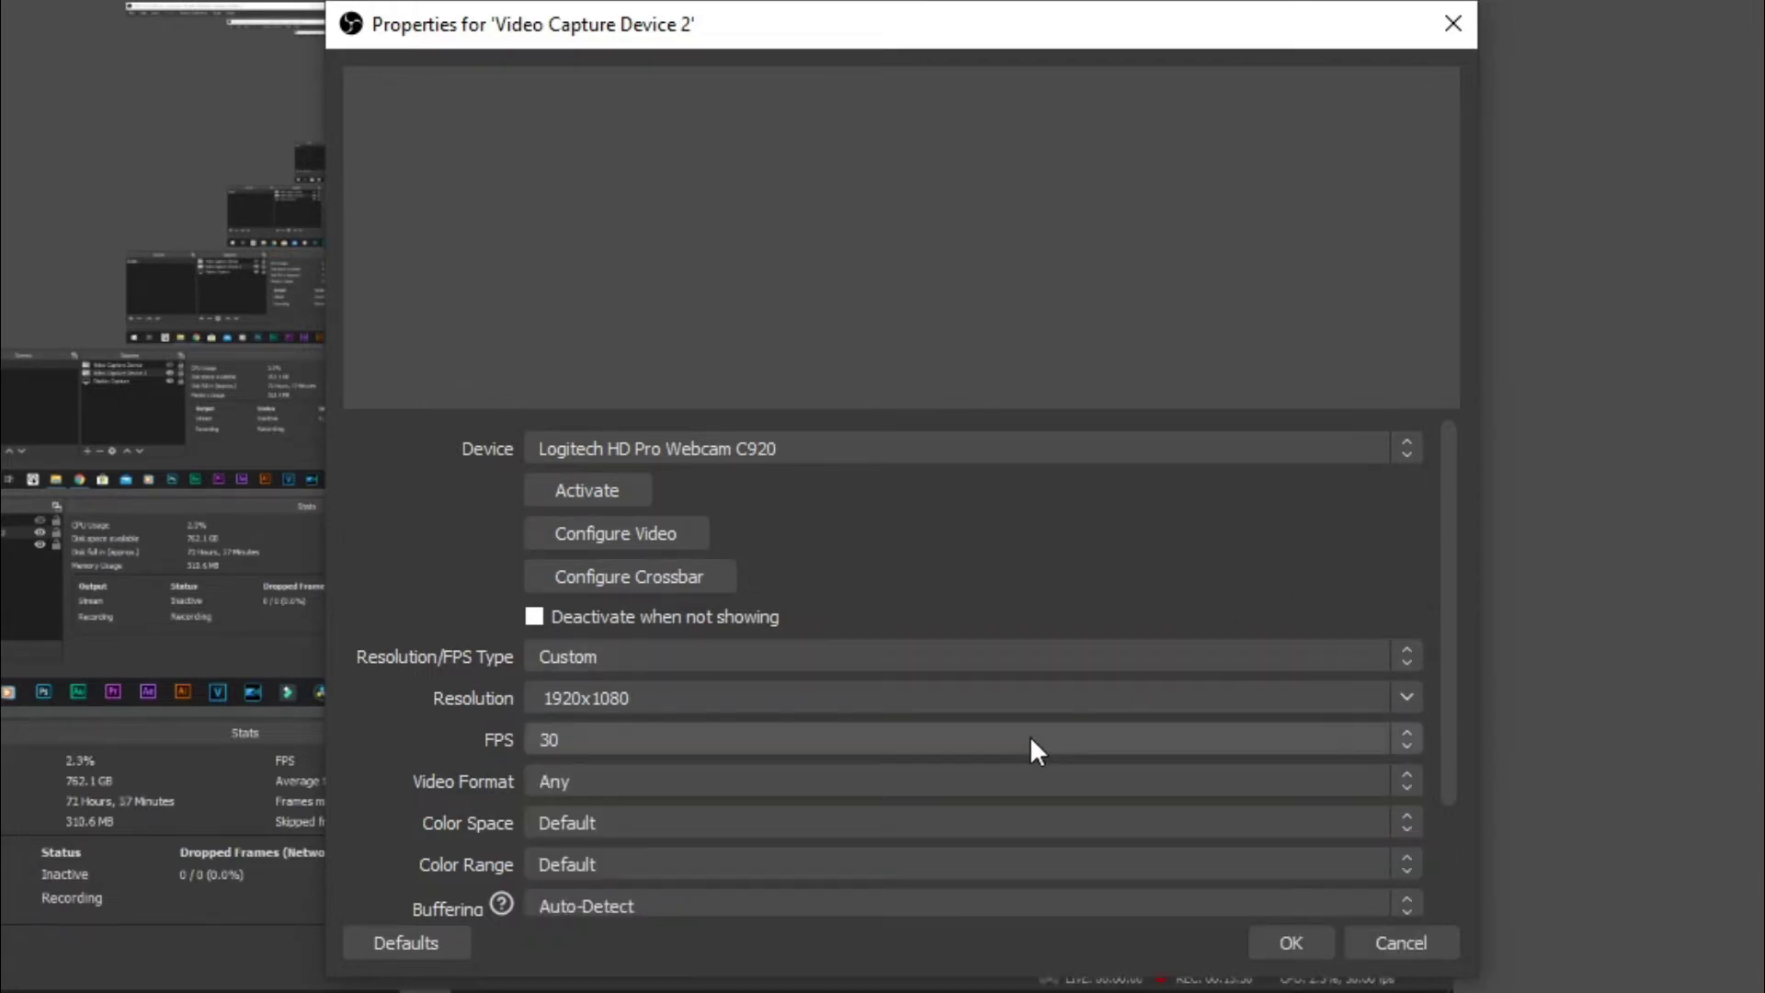
- Keep the C920's frame rate at 30 FPS, reactivate the camera, and confirm the properties of Video Capture Device 2
{"action": "left_click", "coordinate": [779, 747]}
{"action": "left_click", "coordinate": [693, 806]}
{"action": "left_click", "coordinate": [603, 490]}
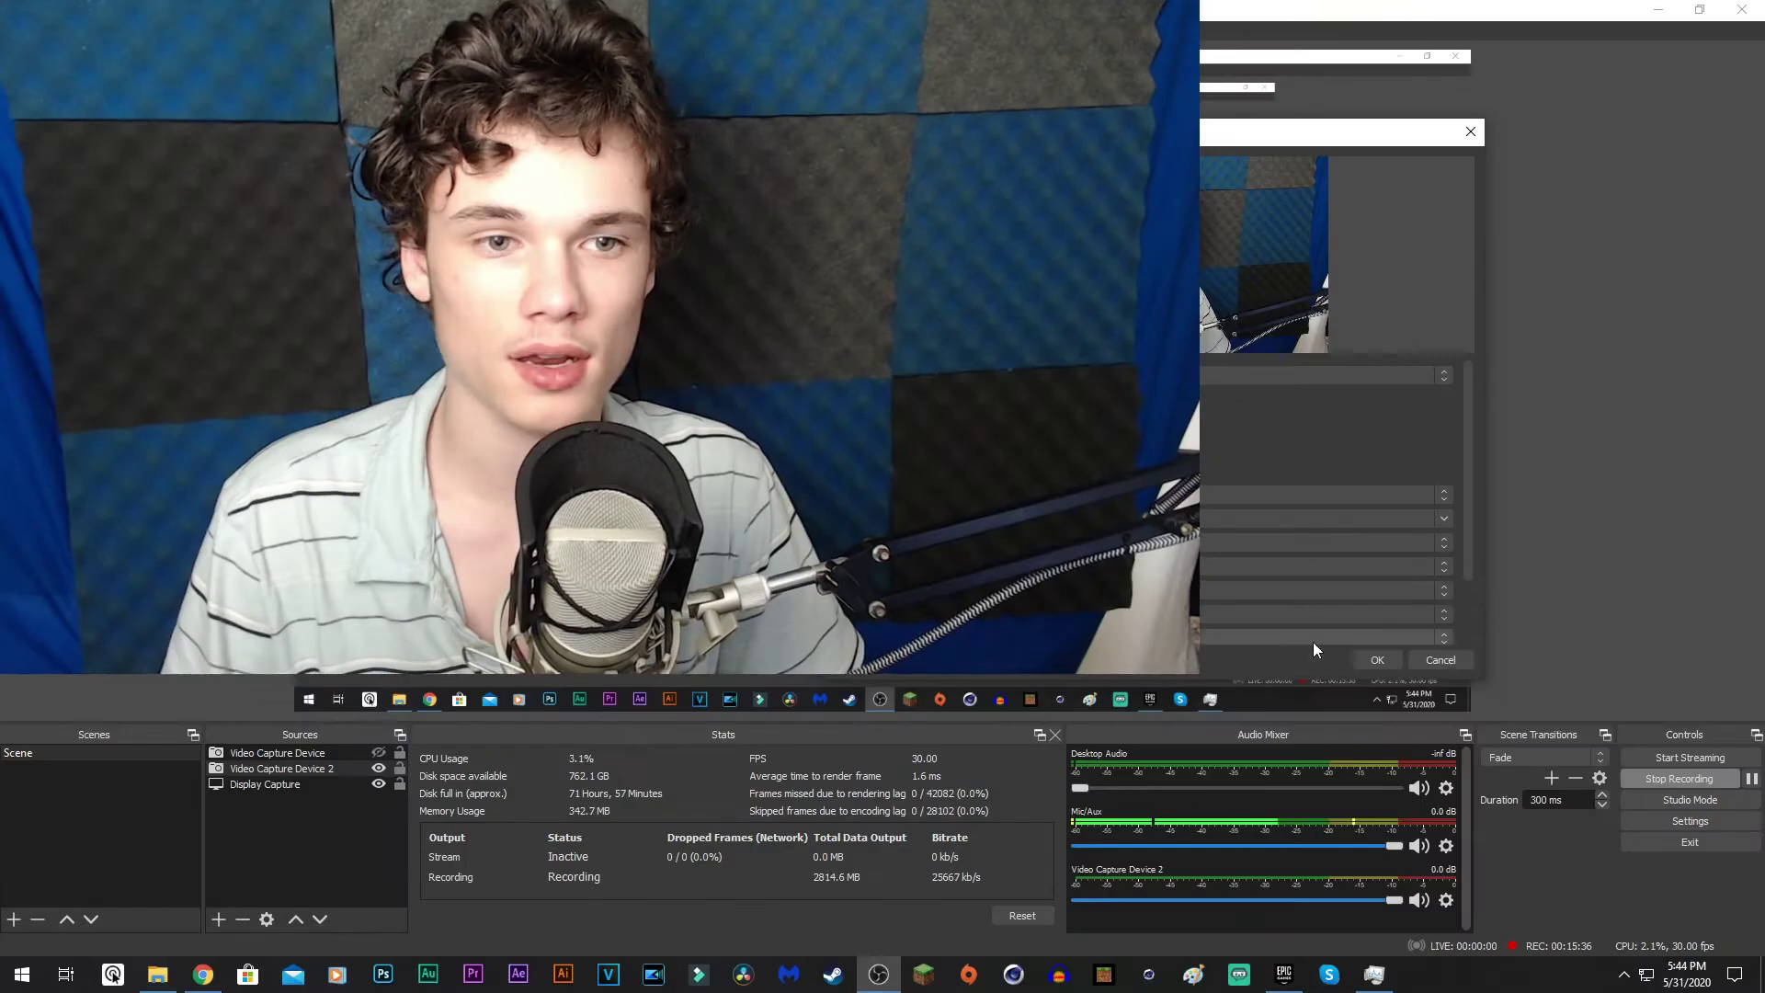
{"action": "left_click", "coordinate": [1291, 943]}
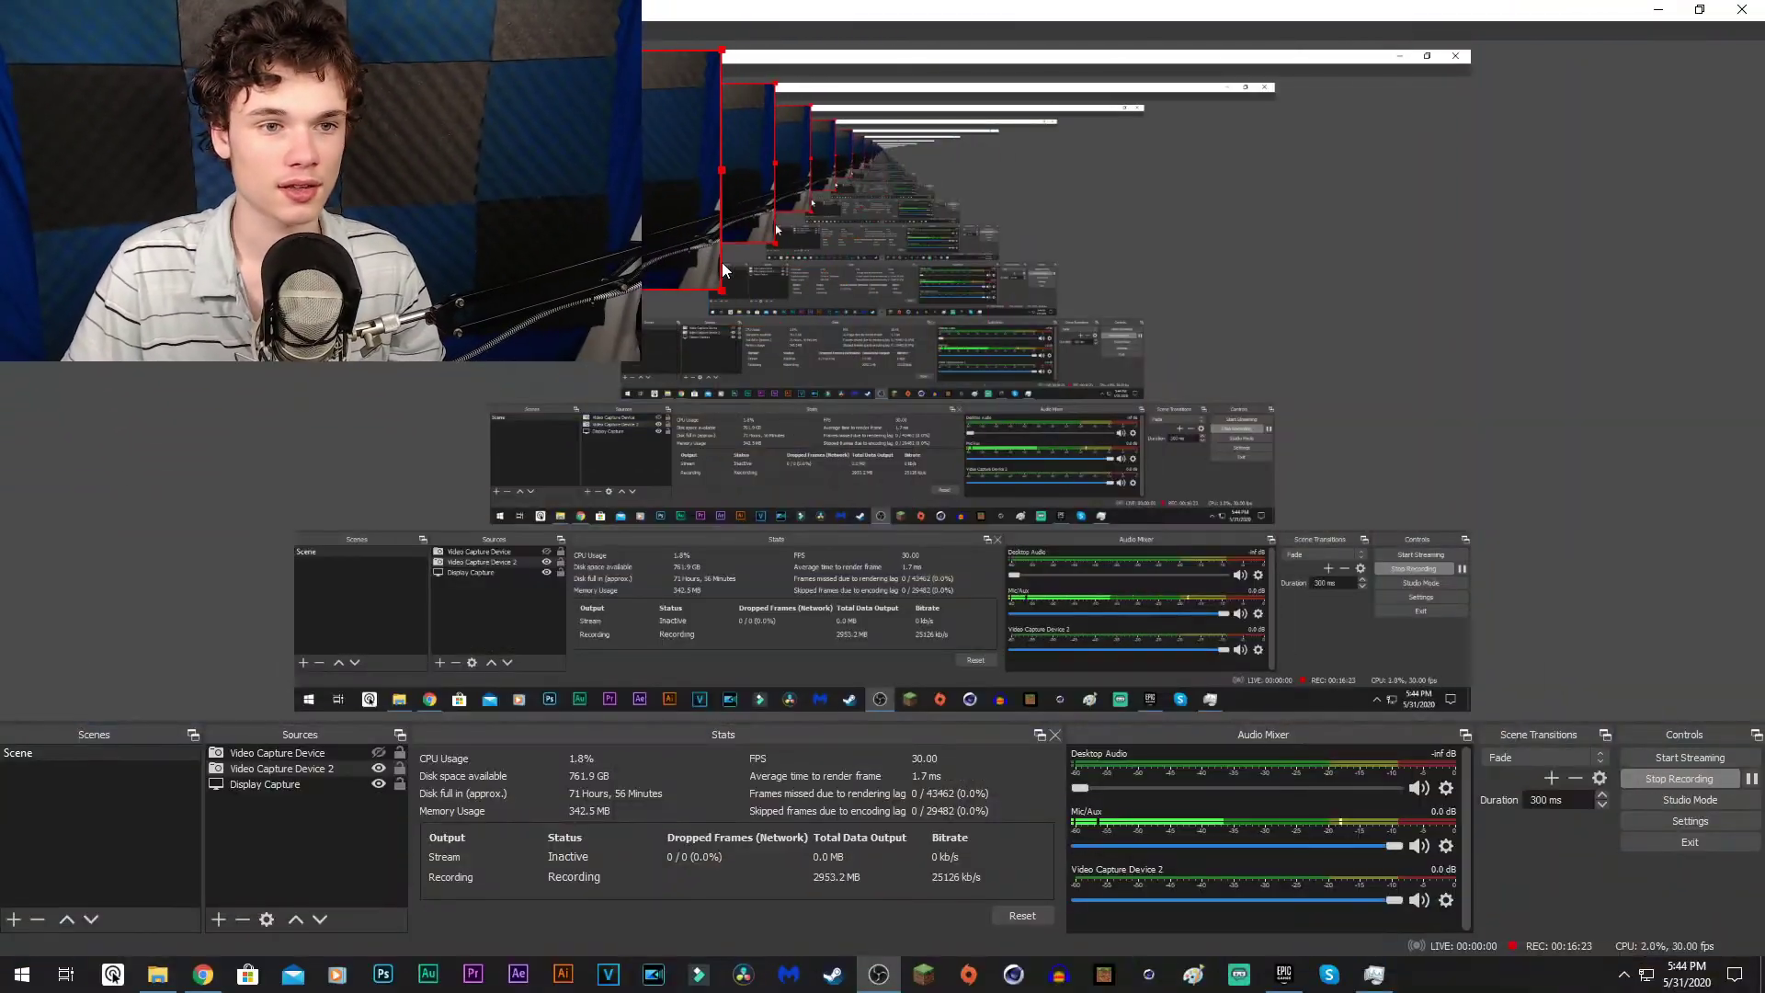
- In the C920's advanced video settings, set exposure to about a quarter and gain to about 40% of their ranges, and save the changes
{"action": "double_click", "coordinate": [353, 769]}
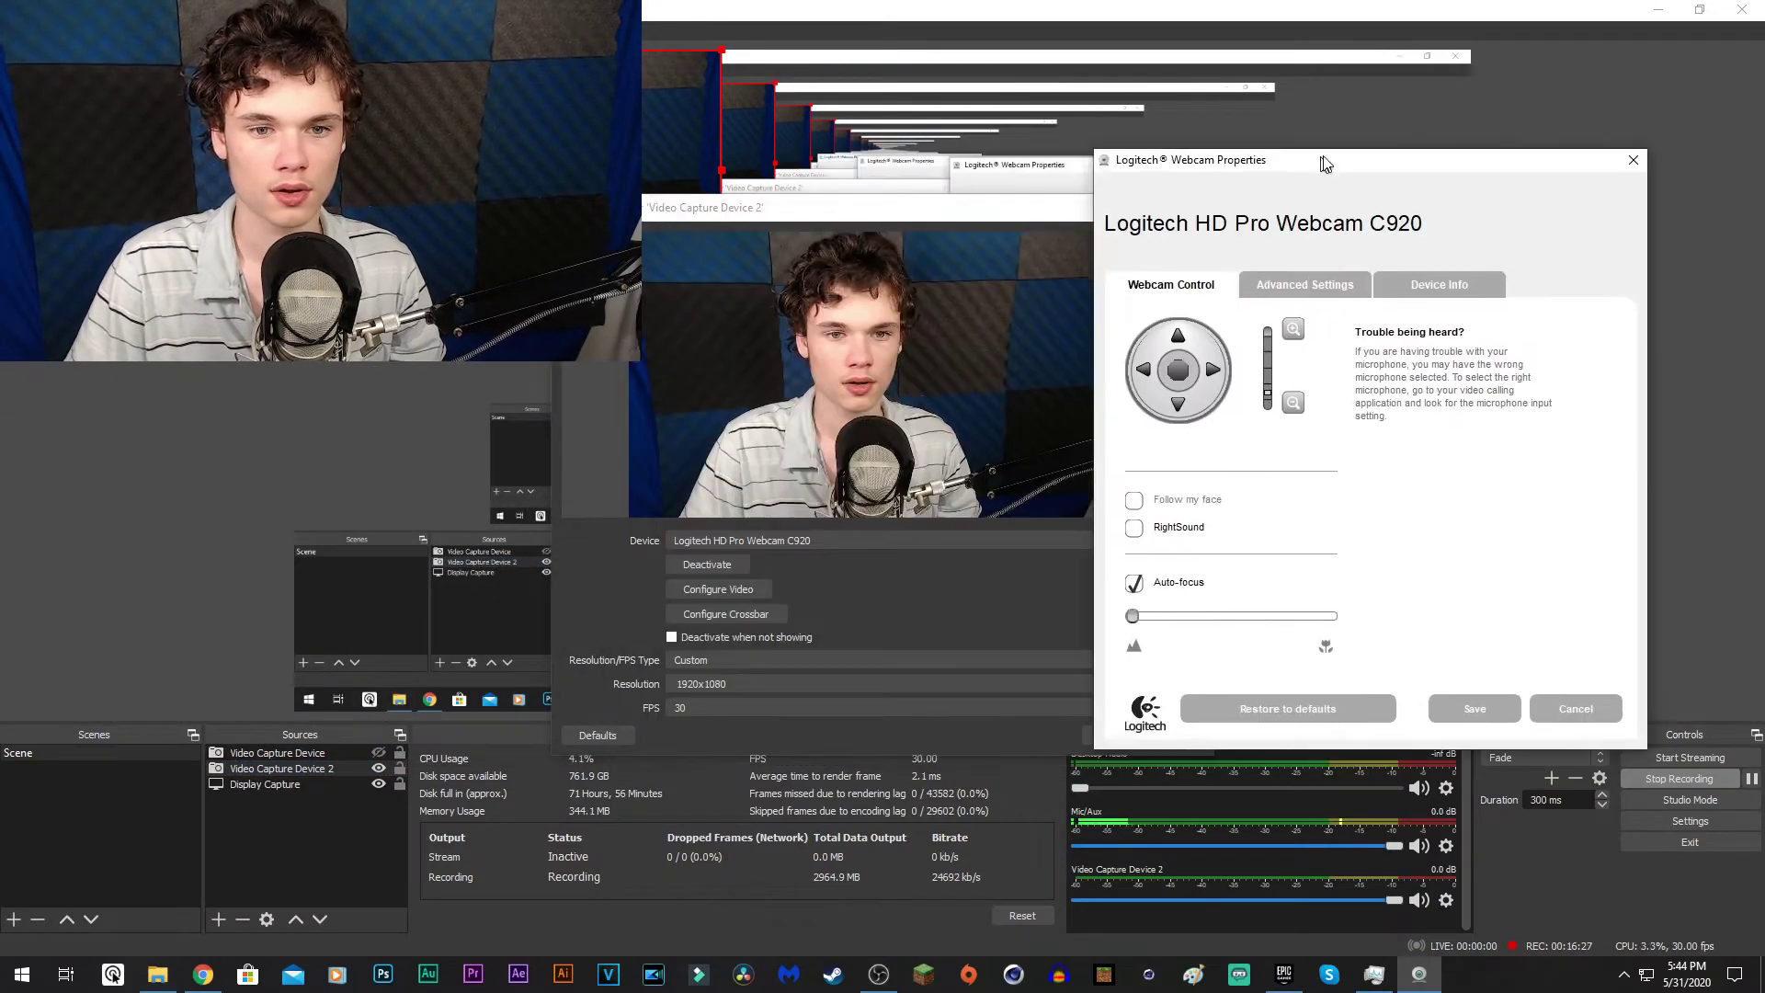
{"action": "left_click", "coordinate": [1312, 279]}
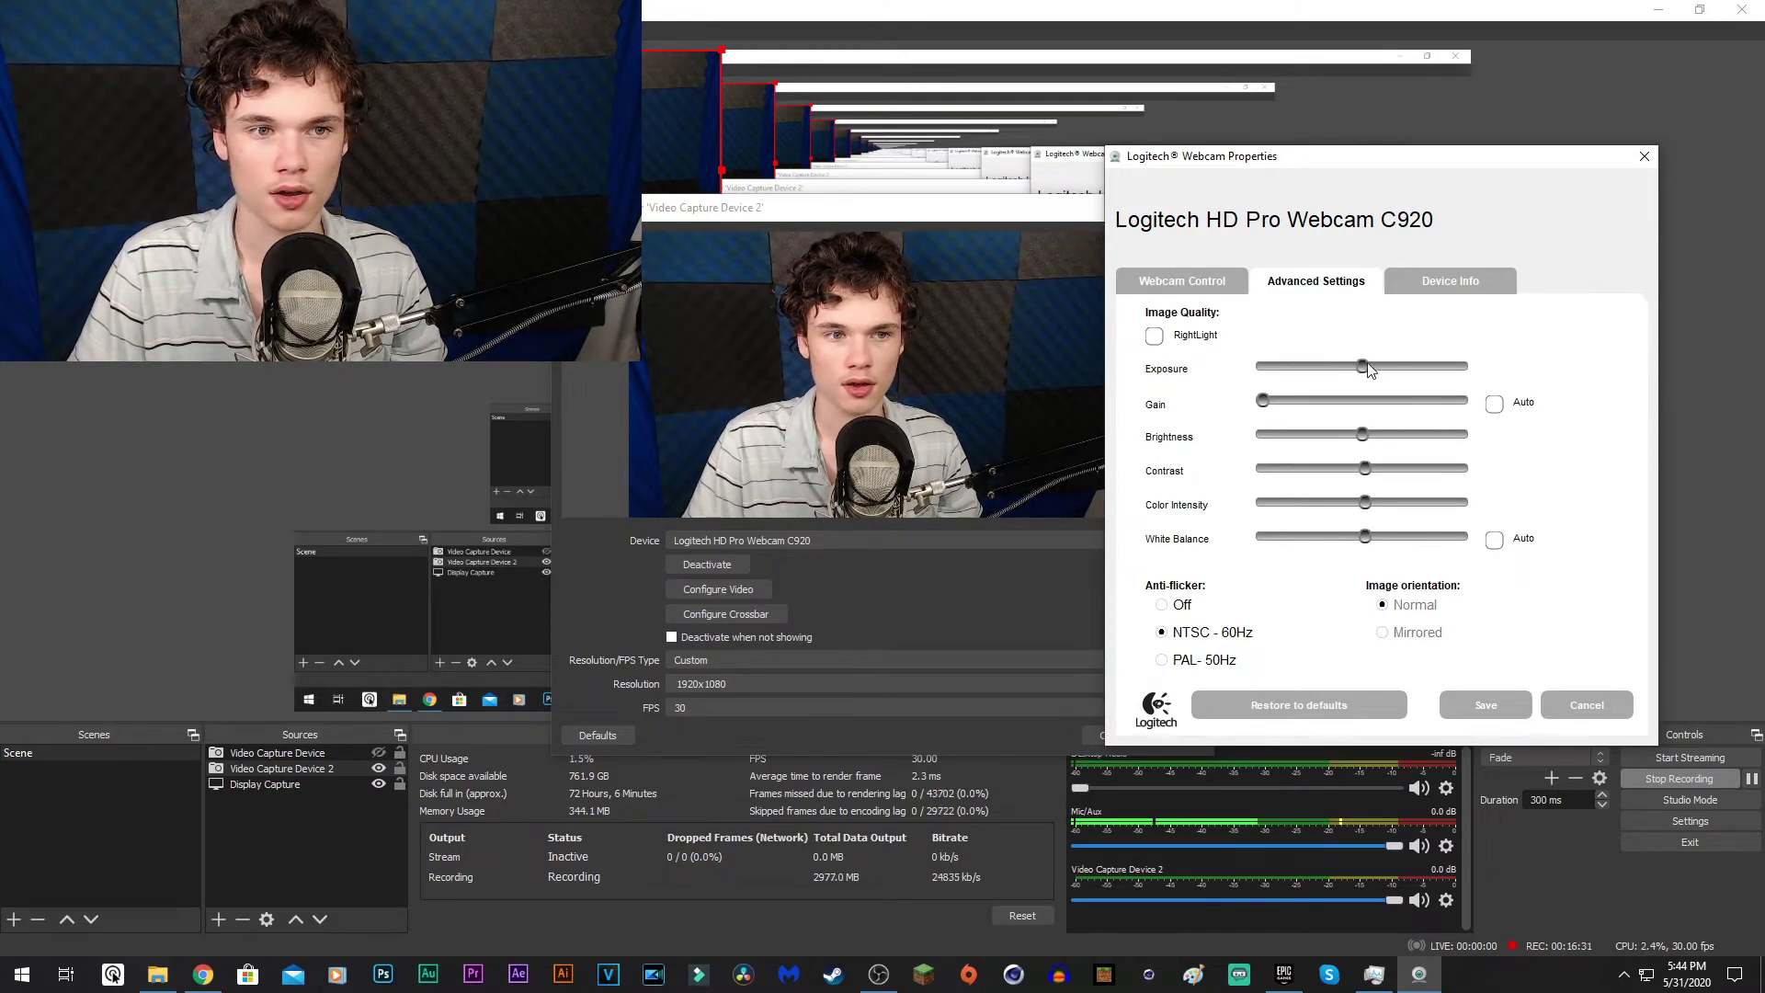
{"action": "left_click_drag", "start_coordinate": [1376, 369], "coordinate": [1381, 371]}
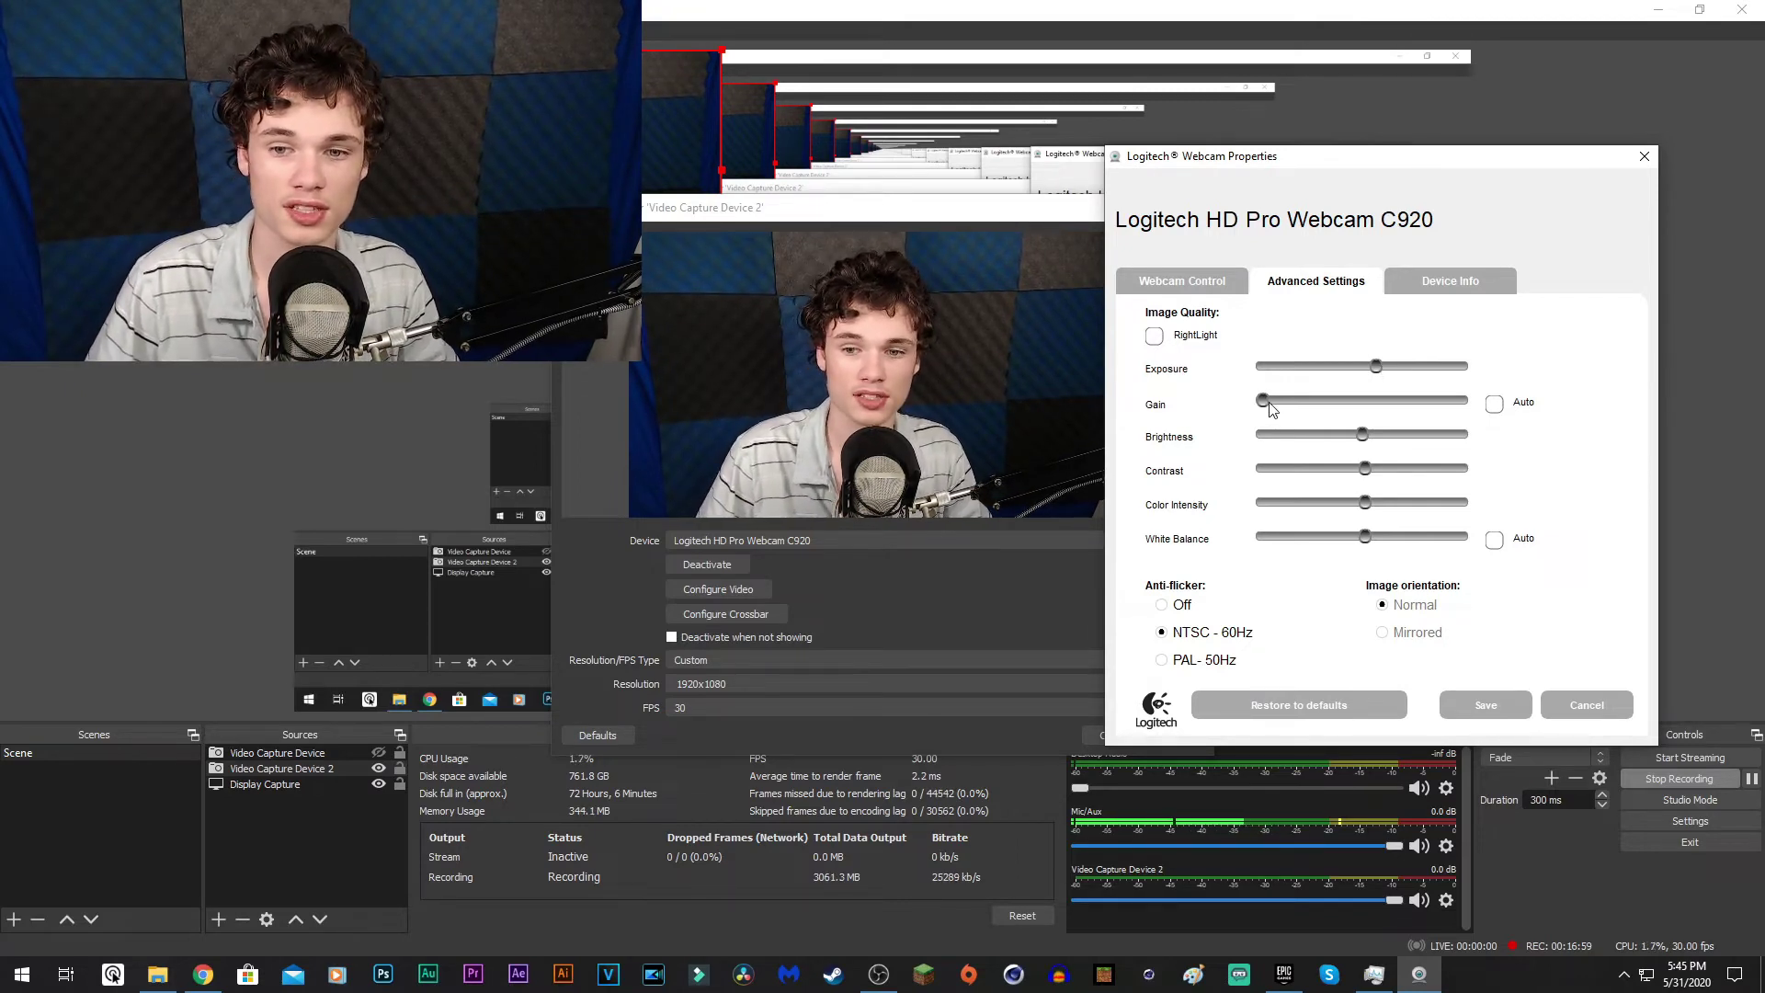
{"action": "left_click_drag", "start_coordinate": [1271, 402], "coordinate": [1346, 407]}
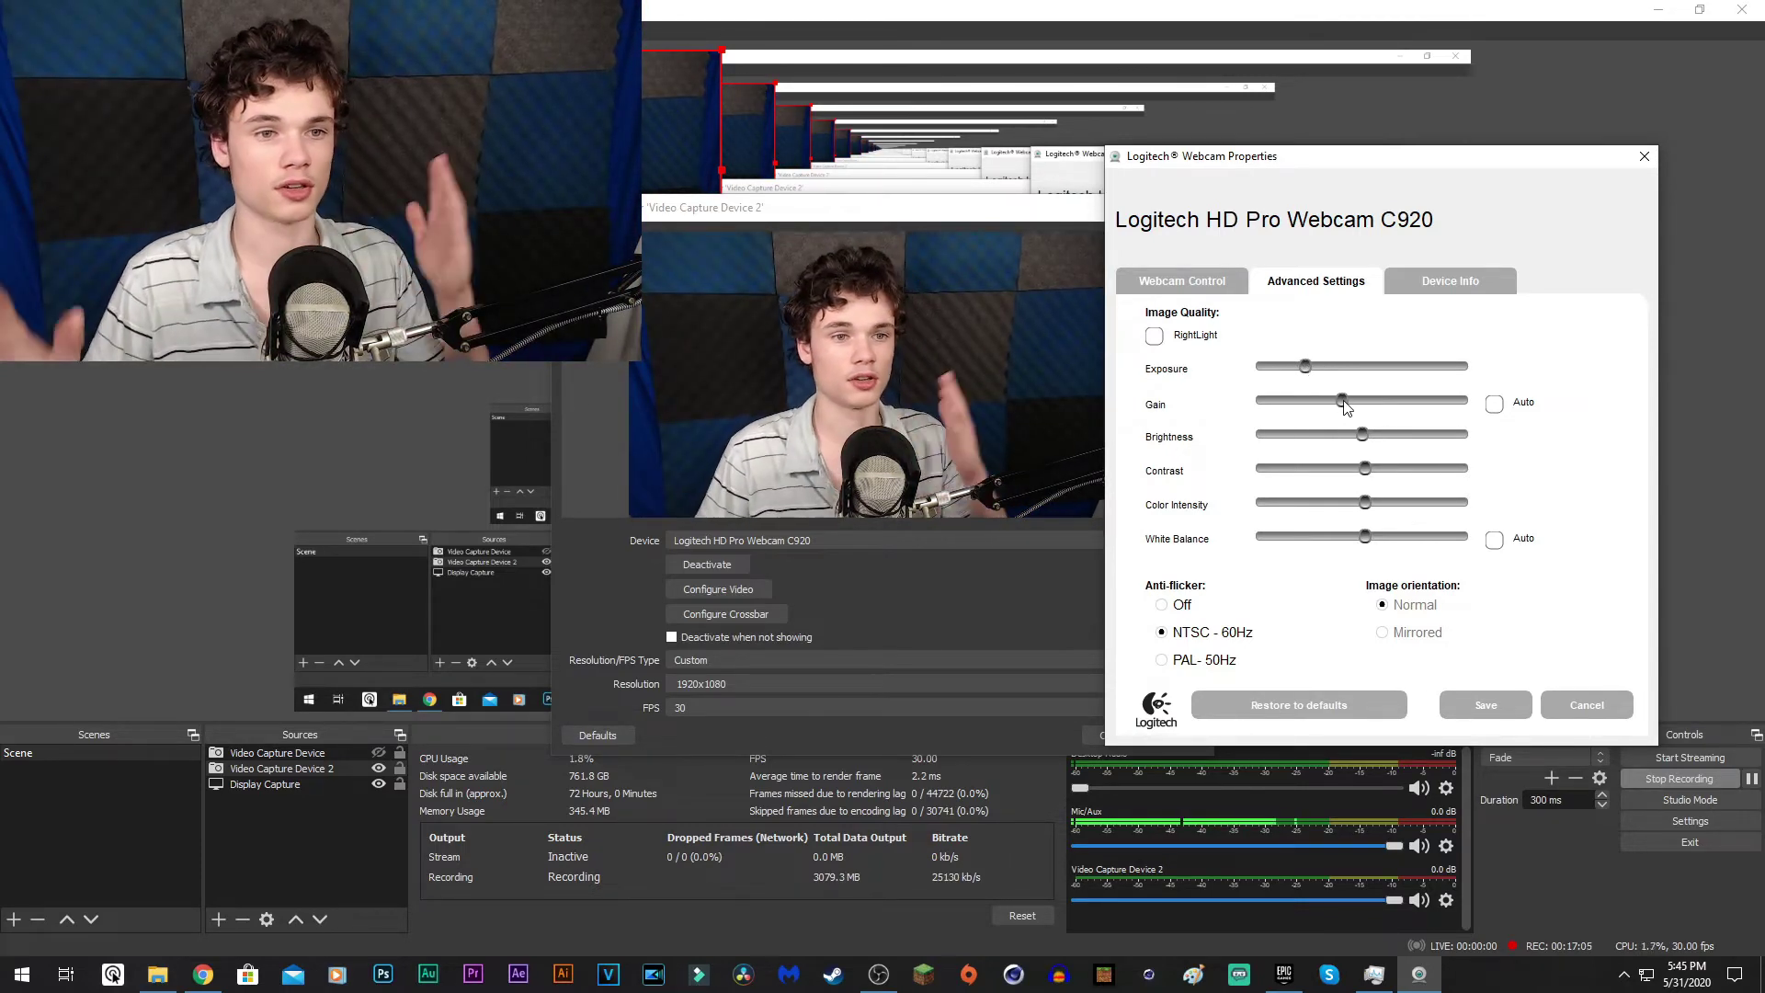
{"action": "left_click", "coordinate": [1484, 704]}
{"action": "left_click", "coordinate": [1090, 733]}
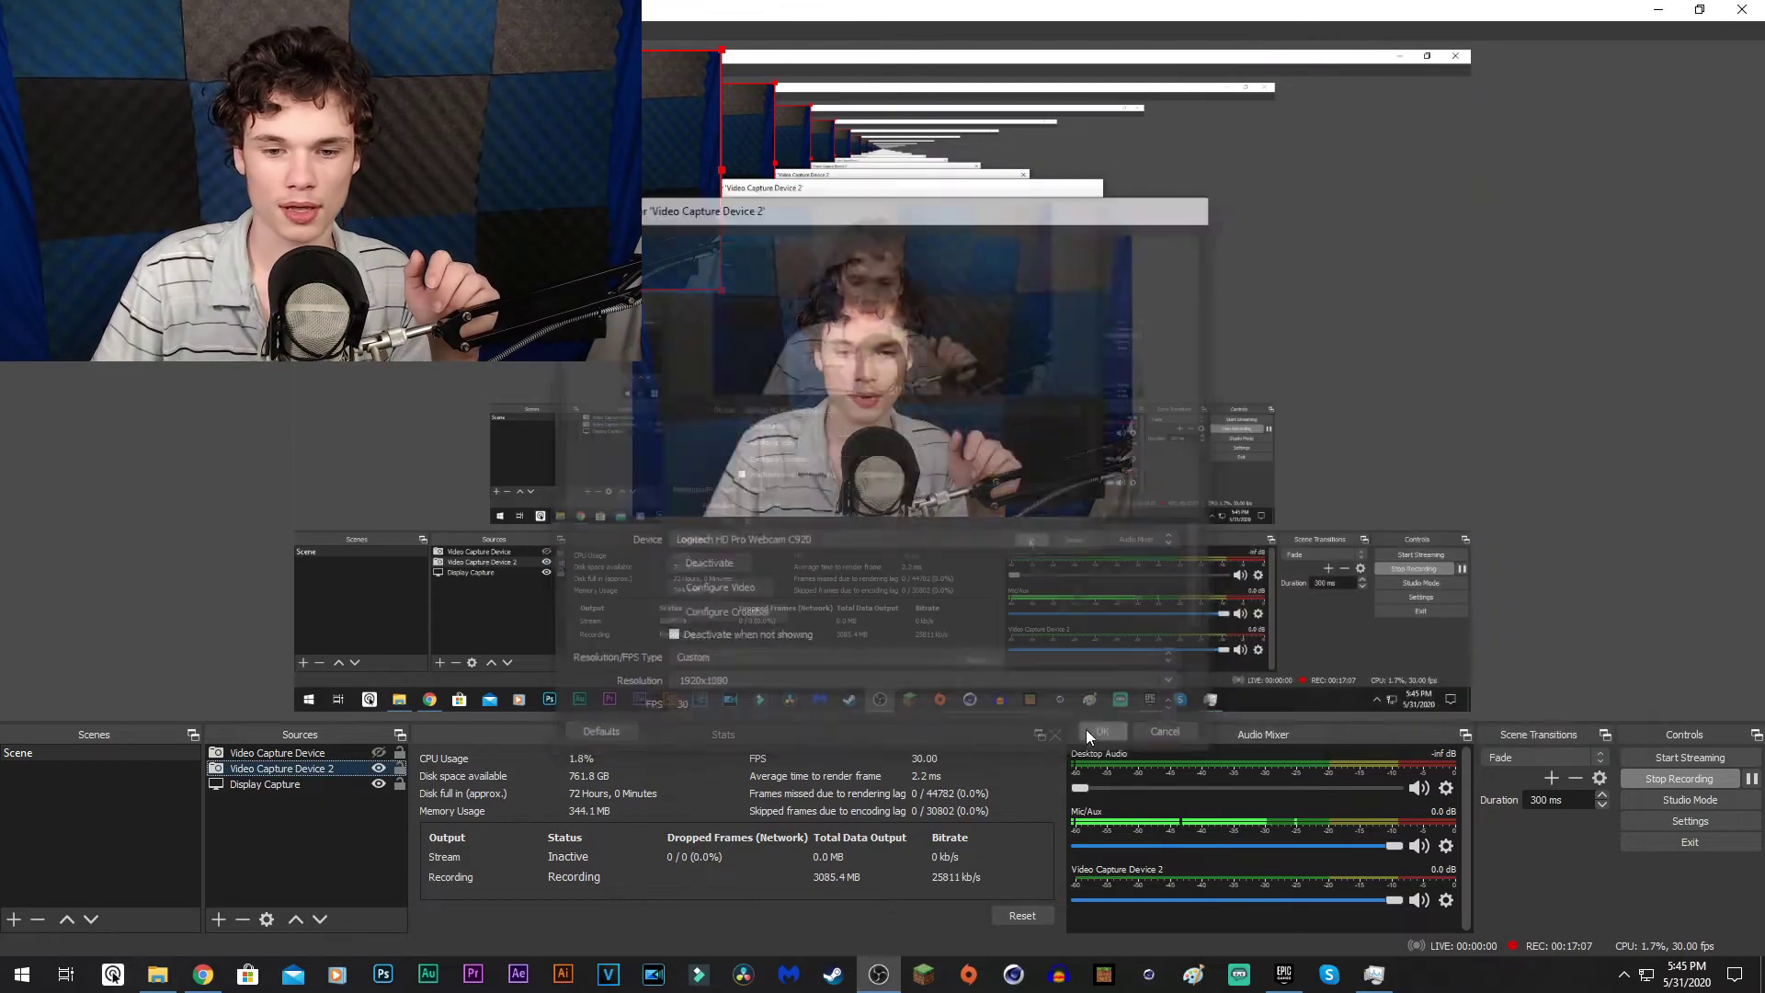